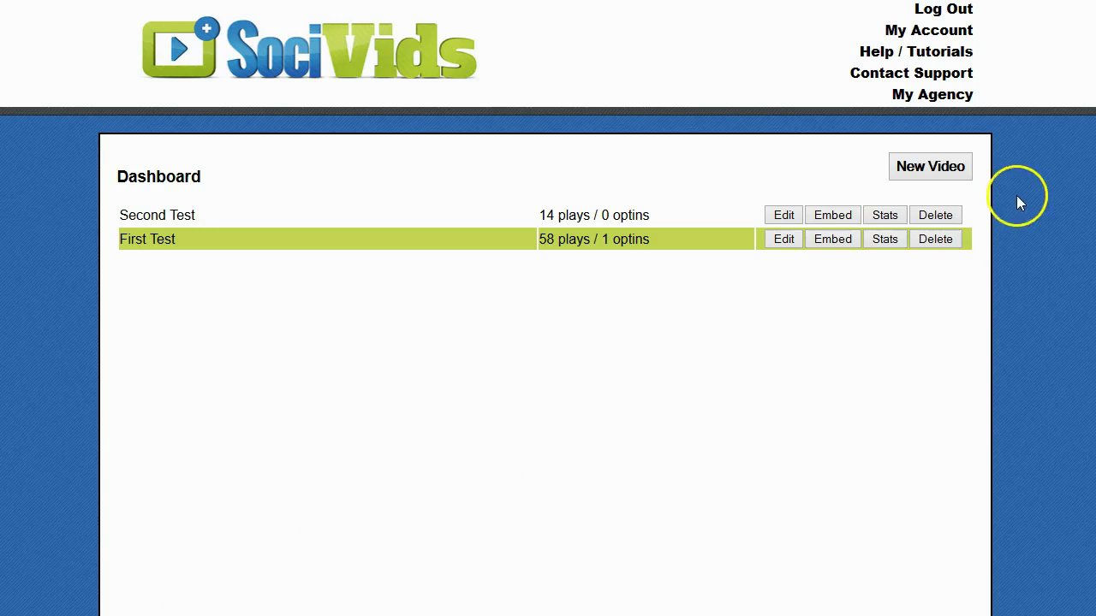
# Start a new video and read the help tips for its name, code, custom preview and caption fields
pyautogui.click(957, 169)
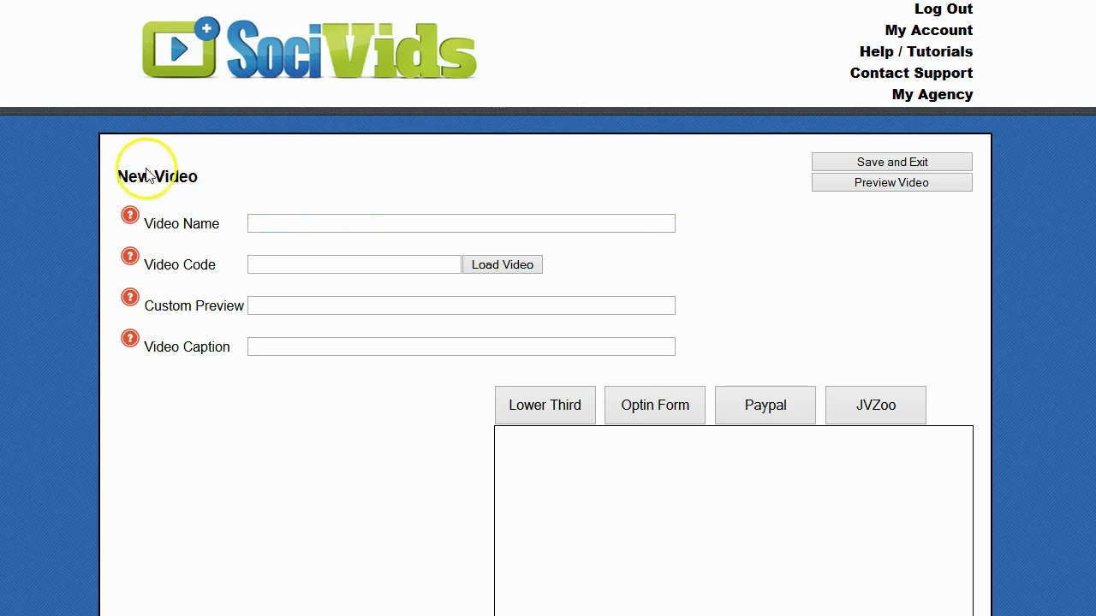
pyautogui.moveTo(130, 219)
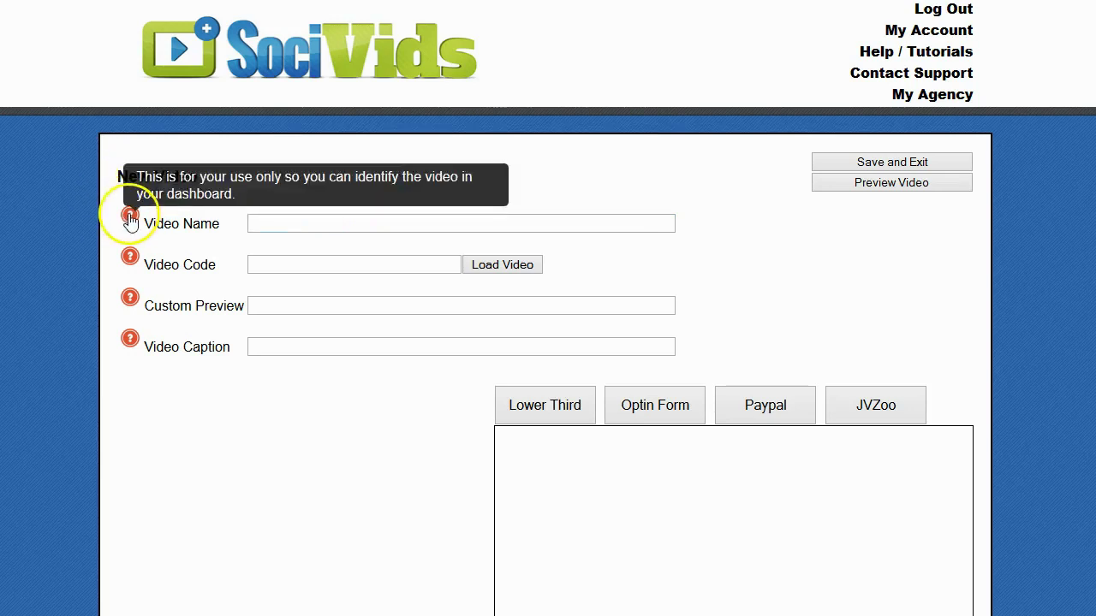
pyautogui.moveTo(128, 259)
pyautogui.moveTo(128, 299)
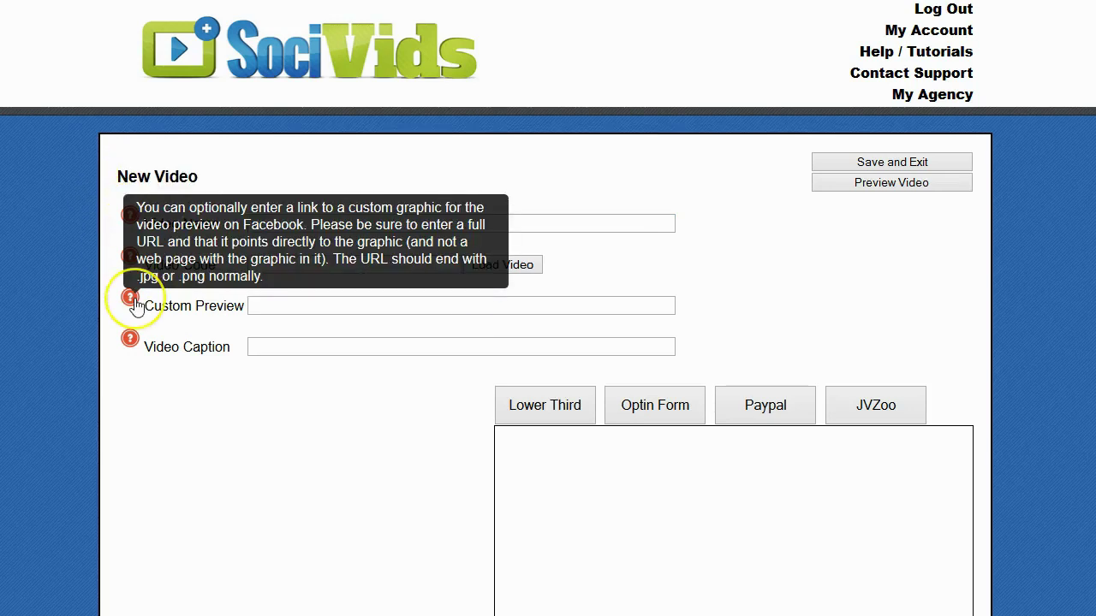
pyautogui.moveTo(128, 338)
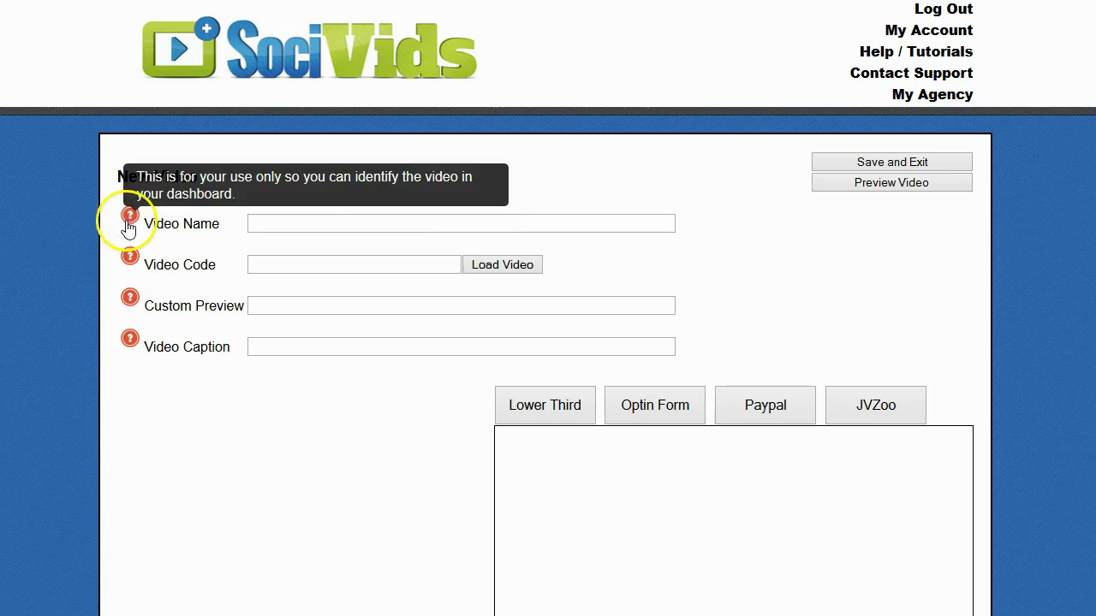
# Name the new video "Third Test"
pyautogui.click(357, 227)
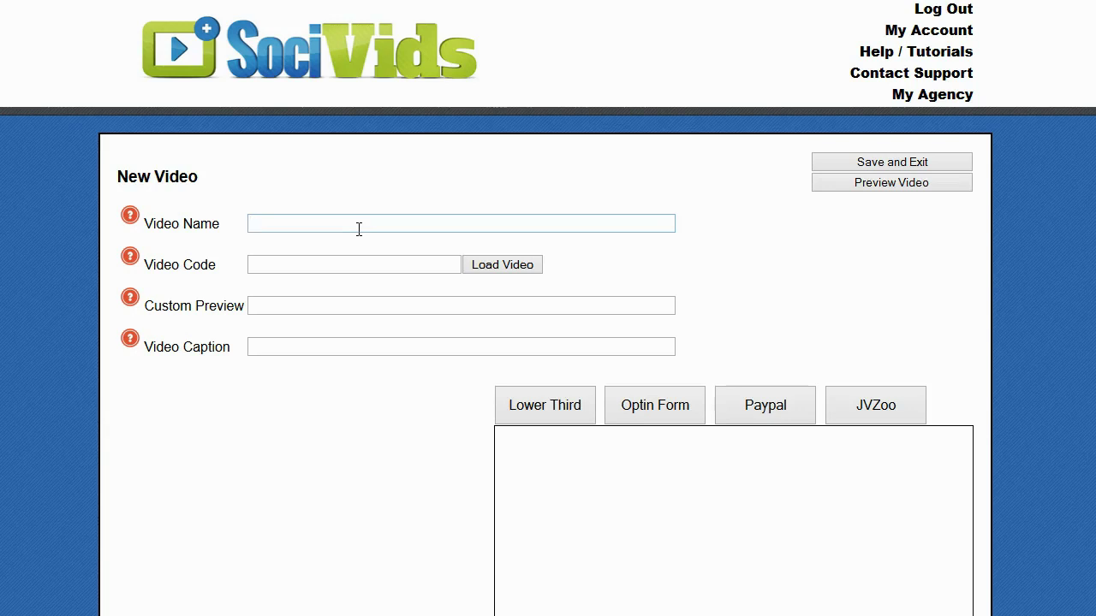
pyautogui.write('Third T')
pyautogui.write('ine')
pyautogui.press('BackSpace')
pyautogui.press('BackSpace')
pyautogui.press('BackSpace')
pyautogui.write('est')
# Paste the video code OKr8gGDjrMI and load the video into the player
pyautogui.click(290, 271)
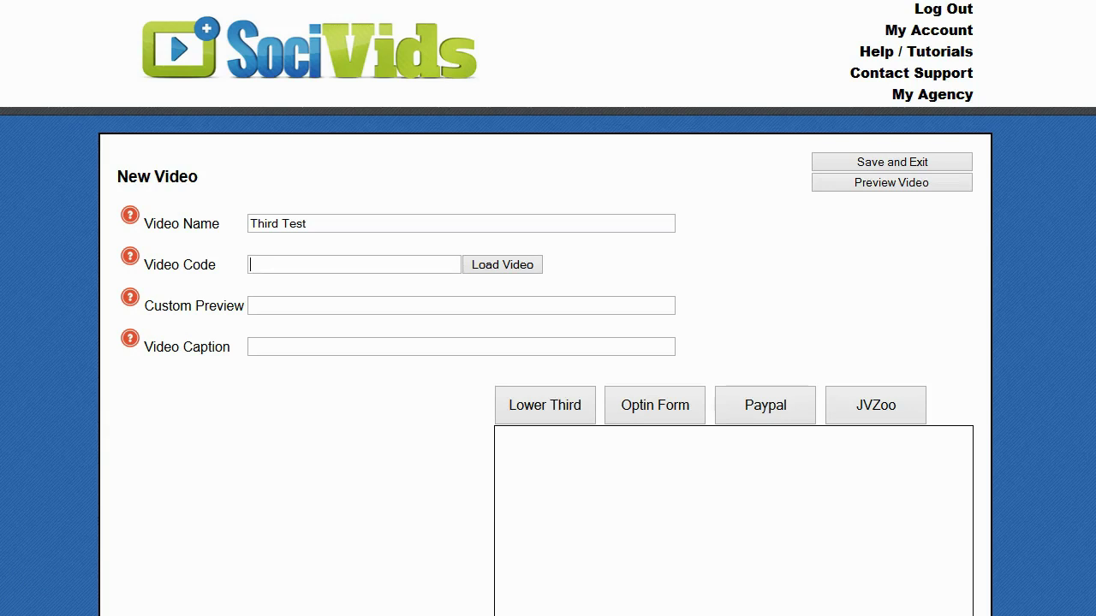
pyautogui.rightClick(283, 264)
pyautogui.click(323, 340)
pyautogui.click(498, 272)
pyautogui.click(500, 272)
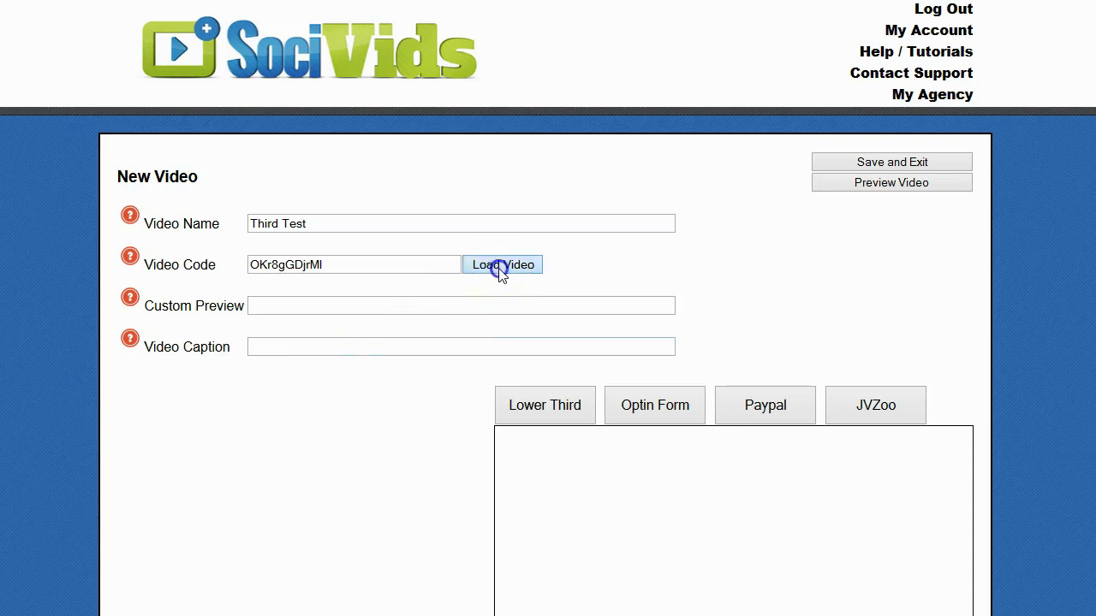
pyautogui.scroll(-3, 621, 282)
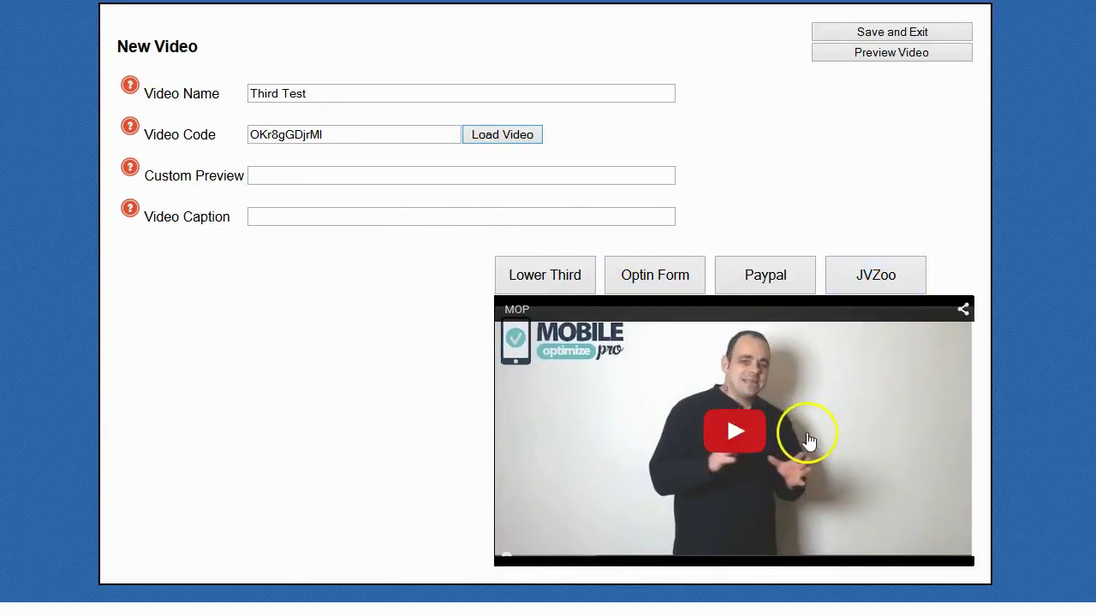
pyautogui.scroll(2, 768, 276)
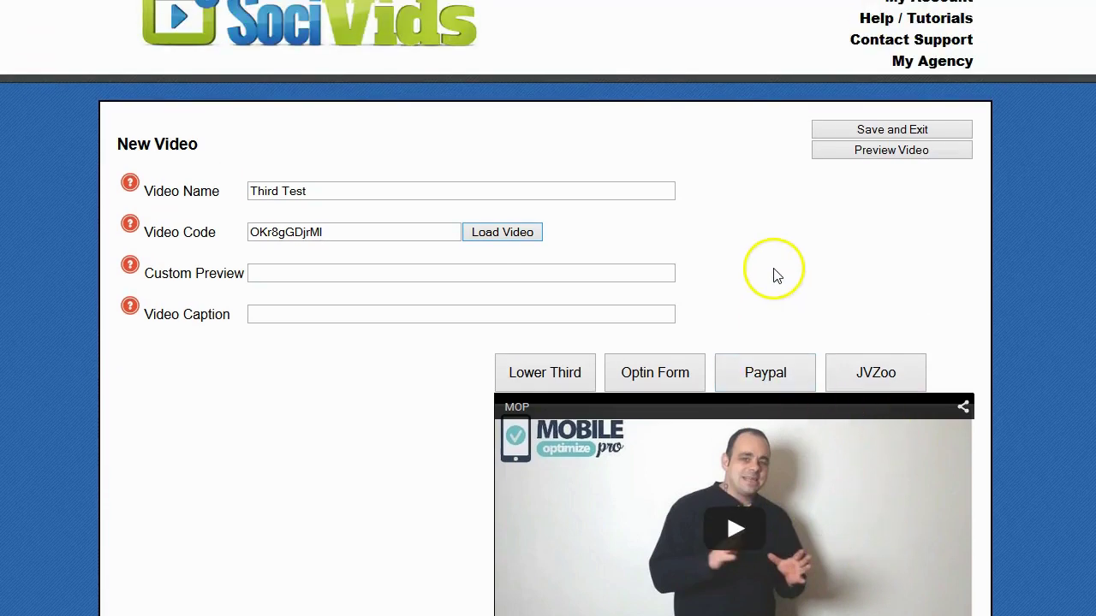
pyautogui.click(312, 274)
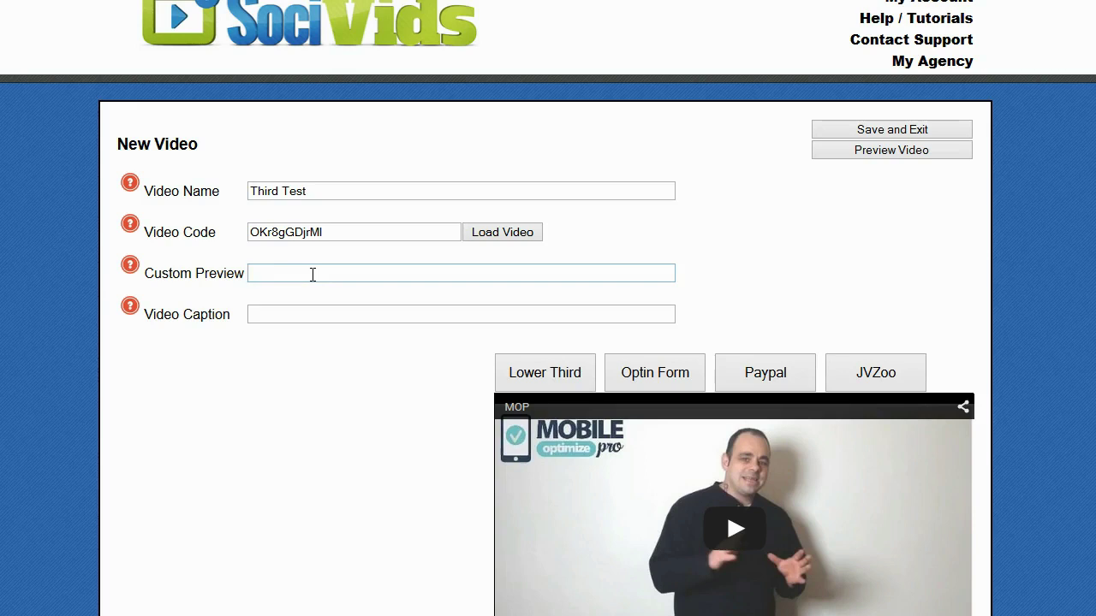
pyautogui.click(391, 265)
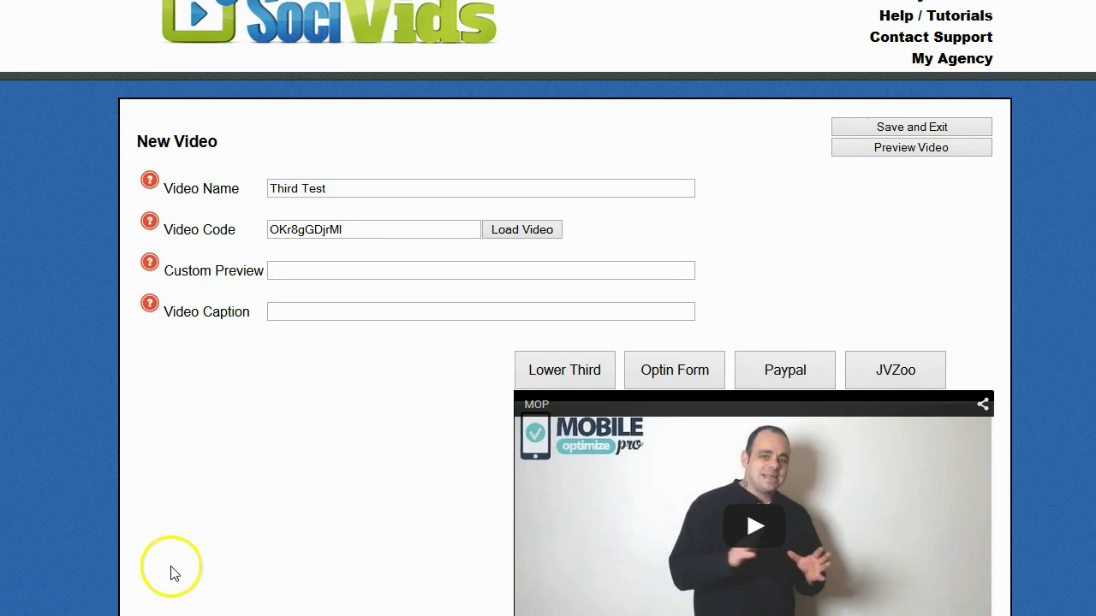
pyautogui.rightClick(303, 268)
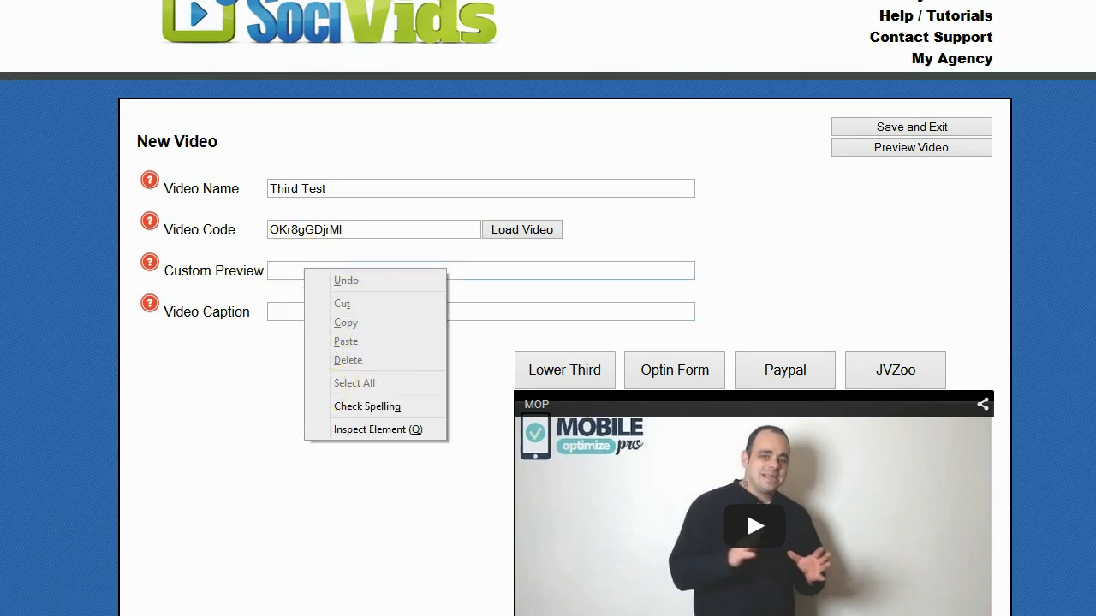
pyautogui.click(281, 269)
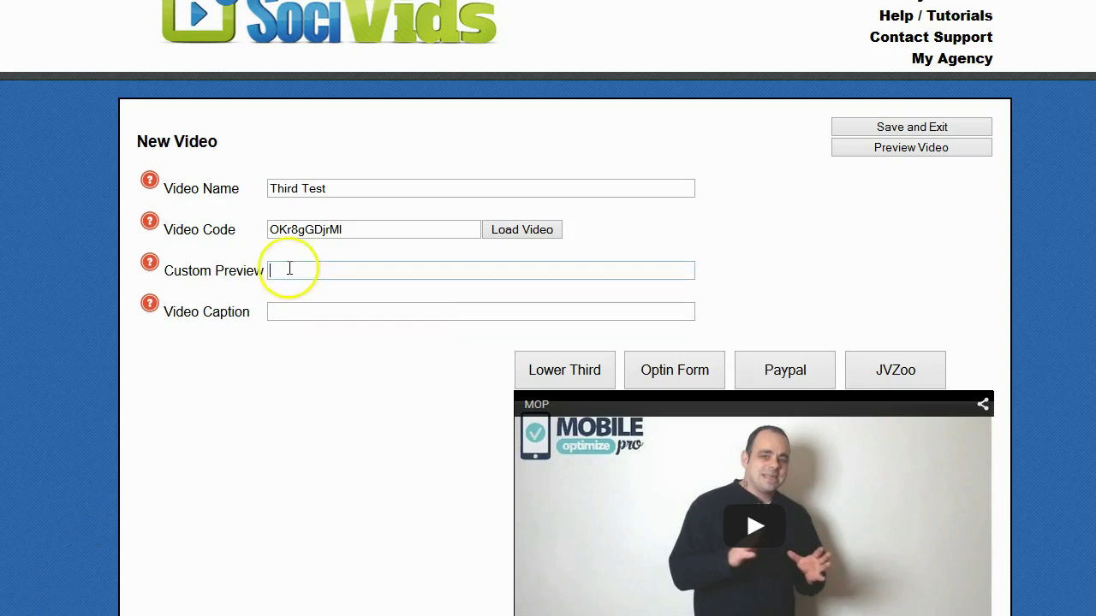
pyautogui.rightClick(288, 268)
pyautogui.click(336, 340)
pyautogui.click(318, 320)
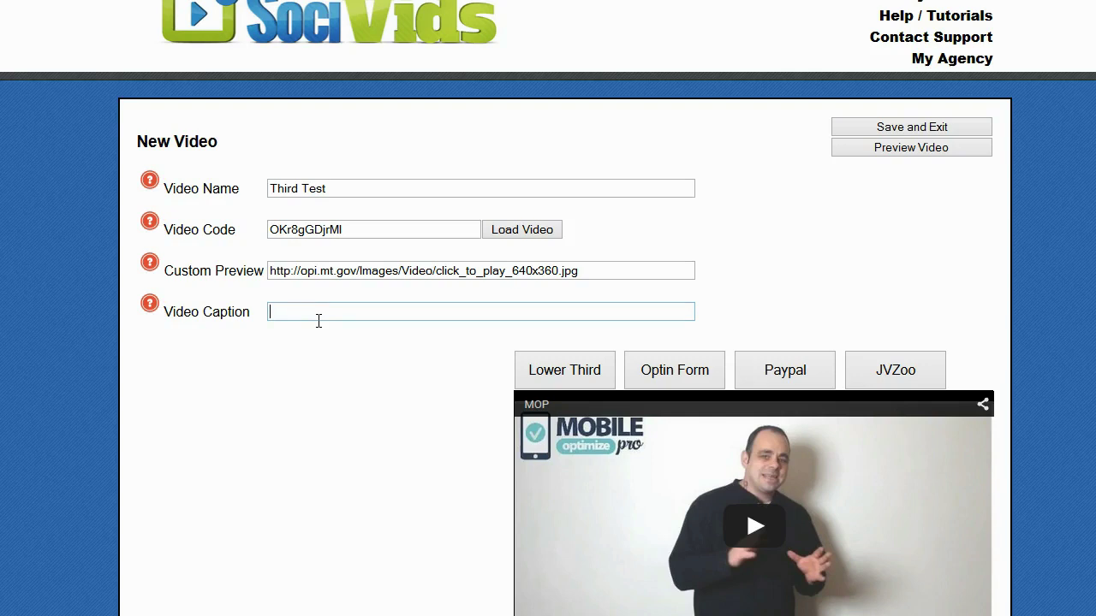
pyautogui.write('This is my test')
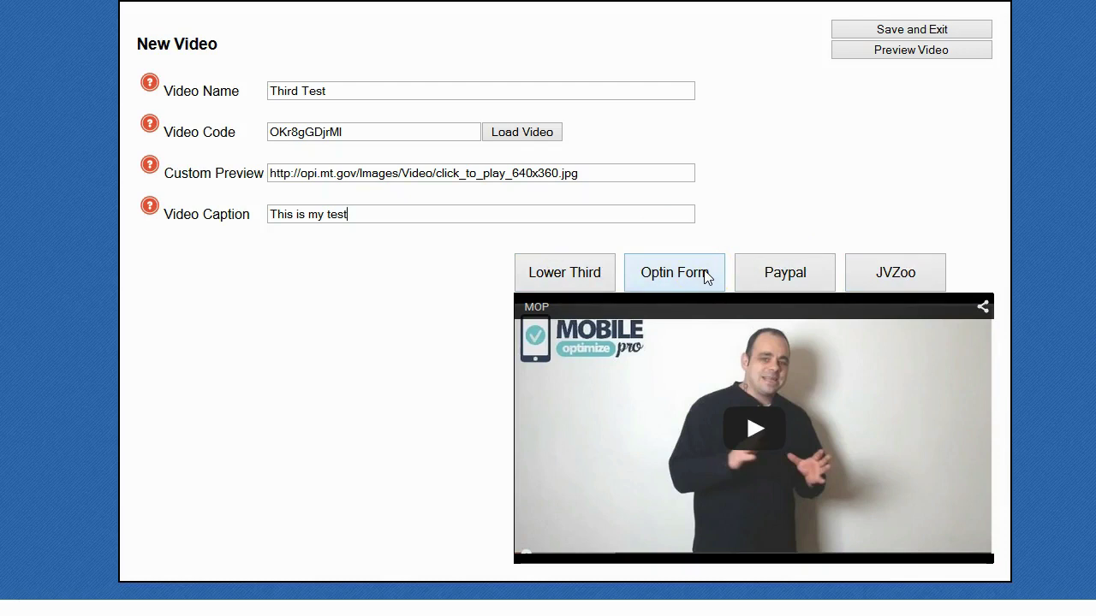
# Turn the lower third graphic on and choose the blue "Click Here to Learn More" banner
pyautogui.click(572, 273)
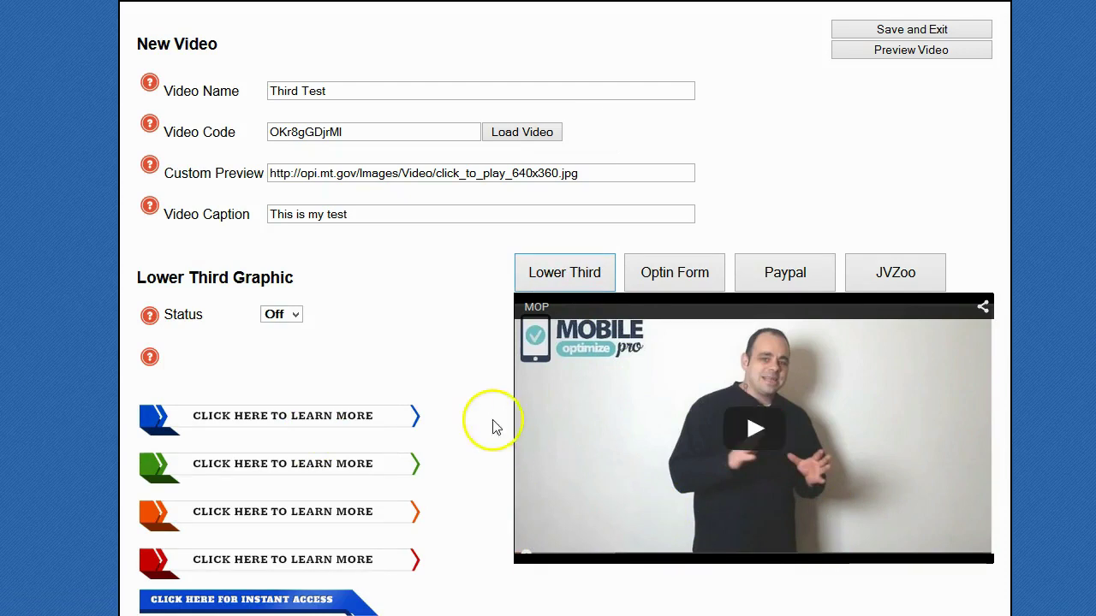
pyautogui.scroll(-2, 492, 426)
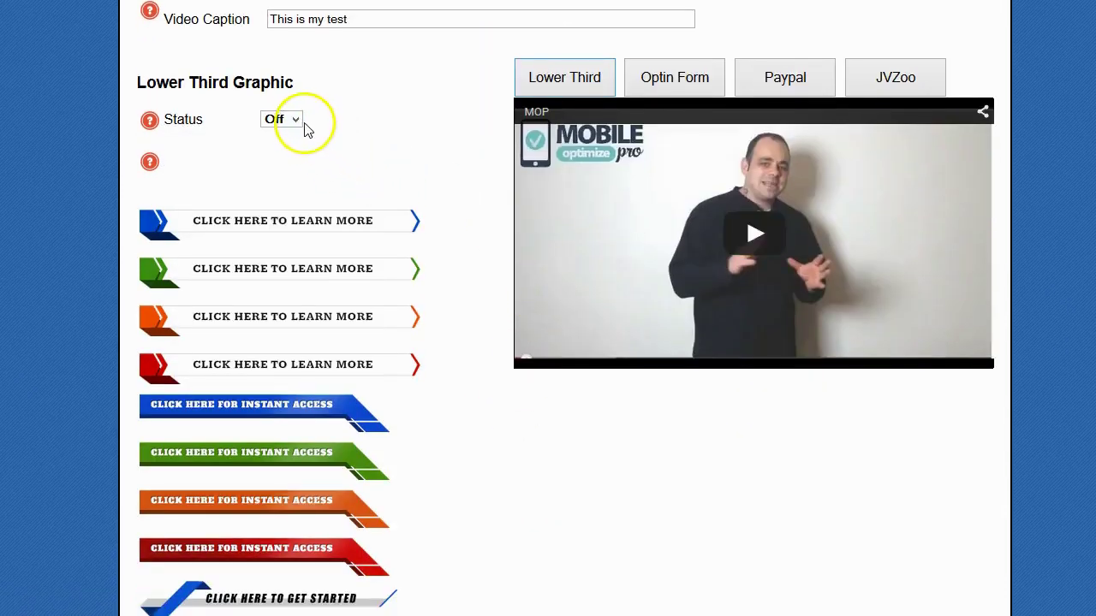
pyautogui.click(300, 121)
pyautogui.click(276, 150)
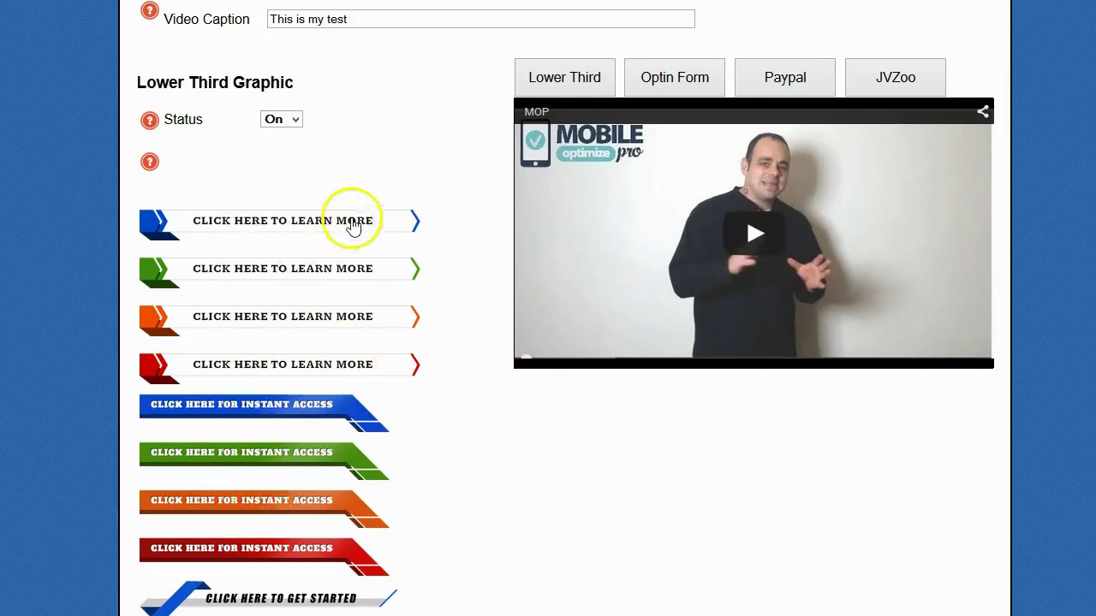
pyautogui.click(250, 232)
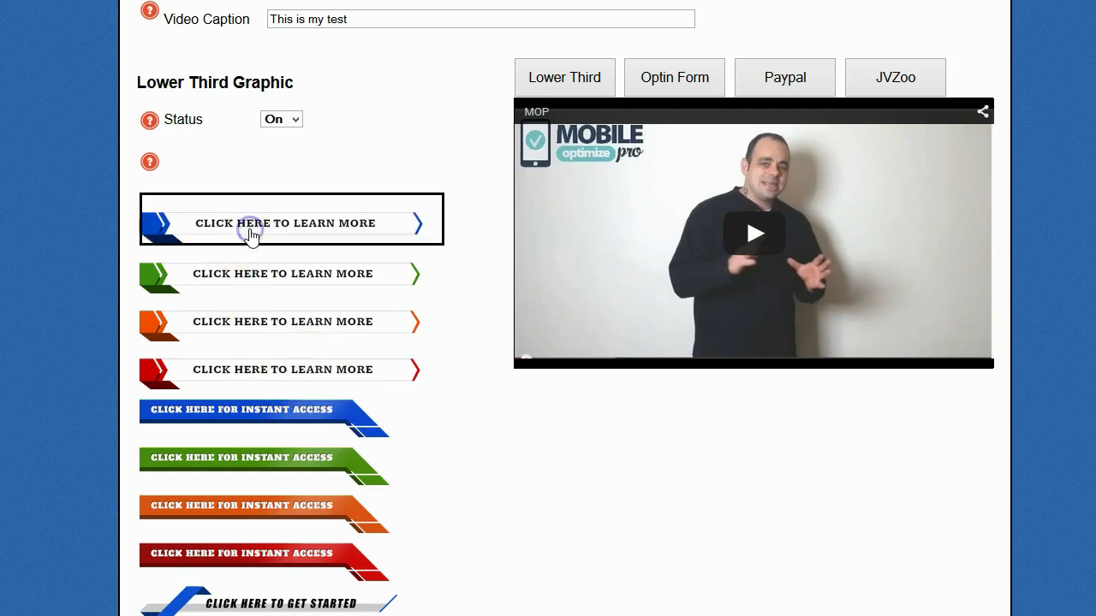
pyautogui.scroll(-4, 255, 241)
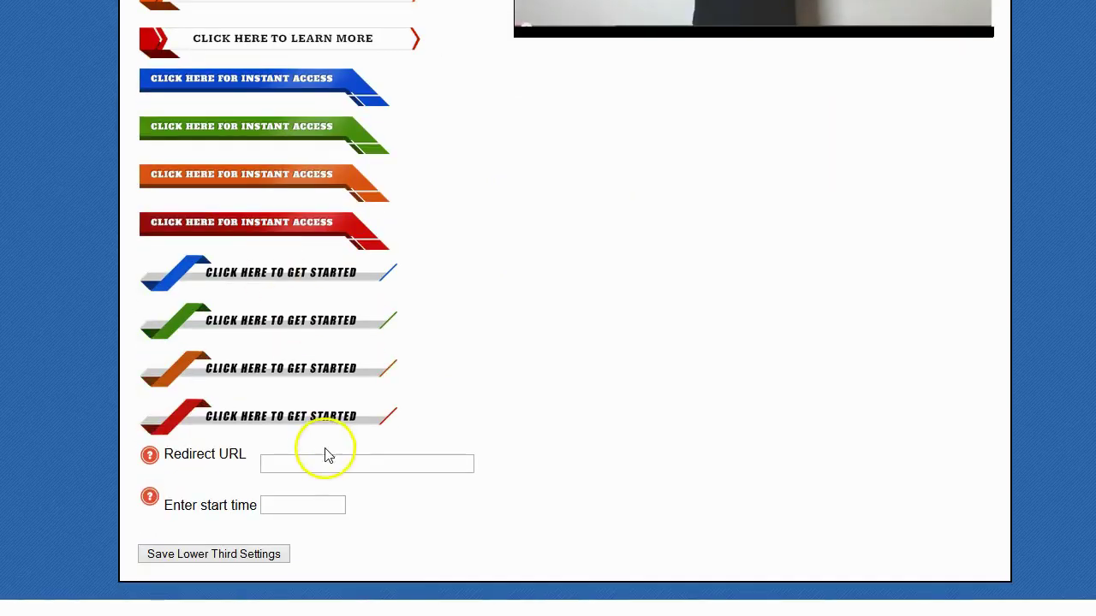
pyautogui.click(308, 465)
pyautogui.write('http://')
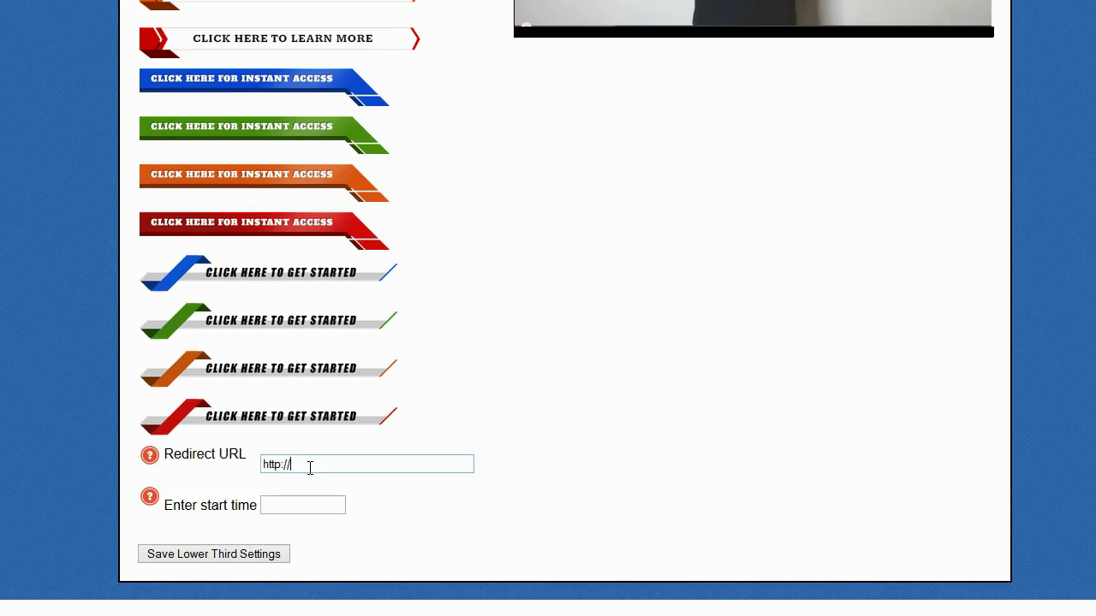
pyautogui.write('www.brettrutecky.com')
pyautogui.click(327, 464)
pyautogui.moveTo(289, 467); pyautogui.dragTo(261, 476)
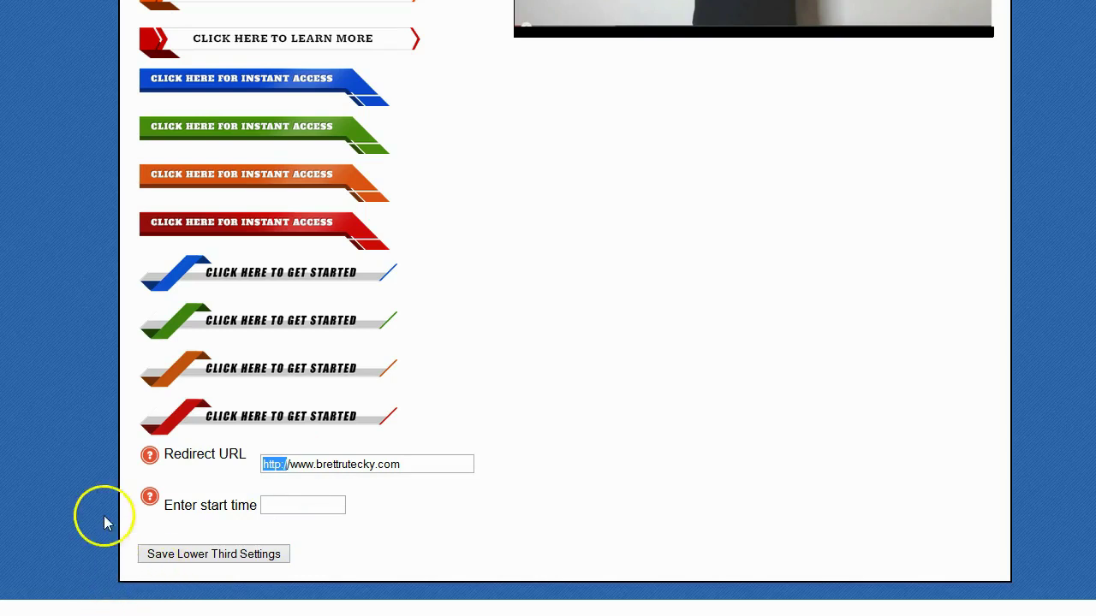
pyautogui.click(637, 447)
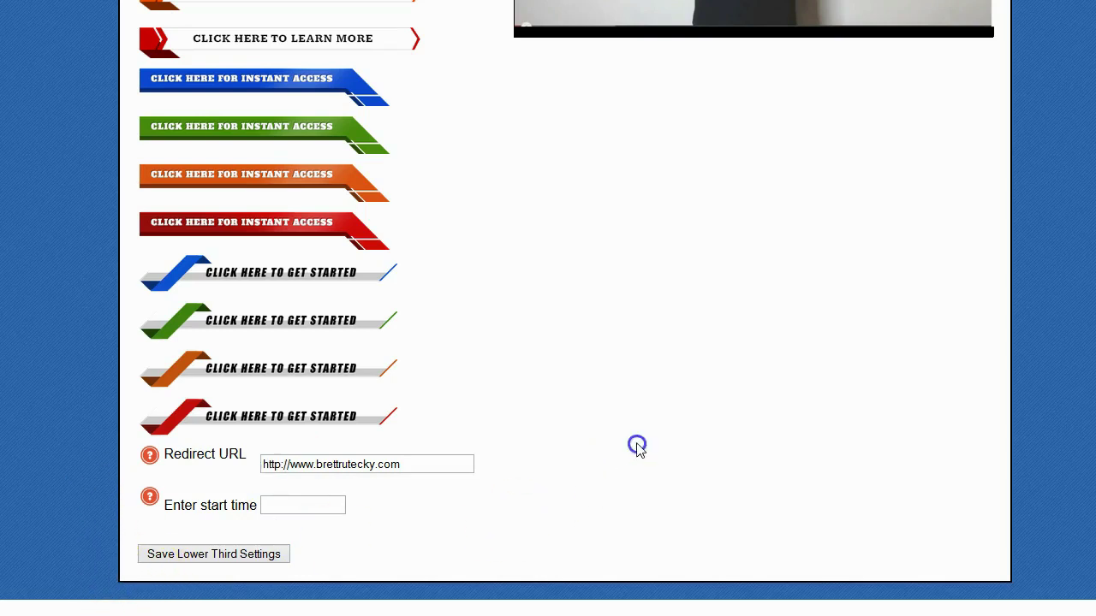
# Play the loaded video muted, pausing and scrubbing to about 0:13, to check the timing for the lower third's start
pyautogui.click(320, 507)
pyautogui.scroll(1, 724, 371)
pyautogui.scroll(3, 724, 371)
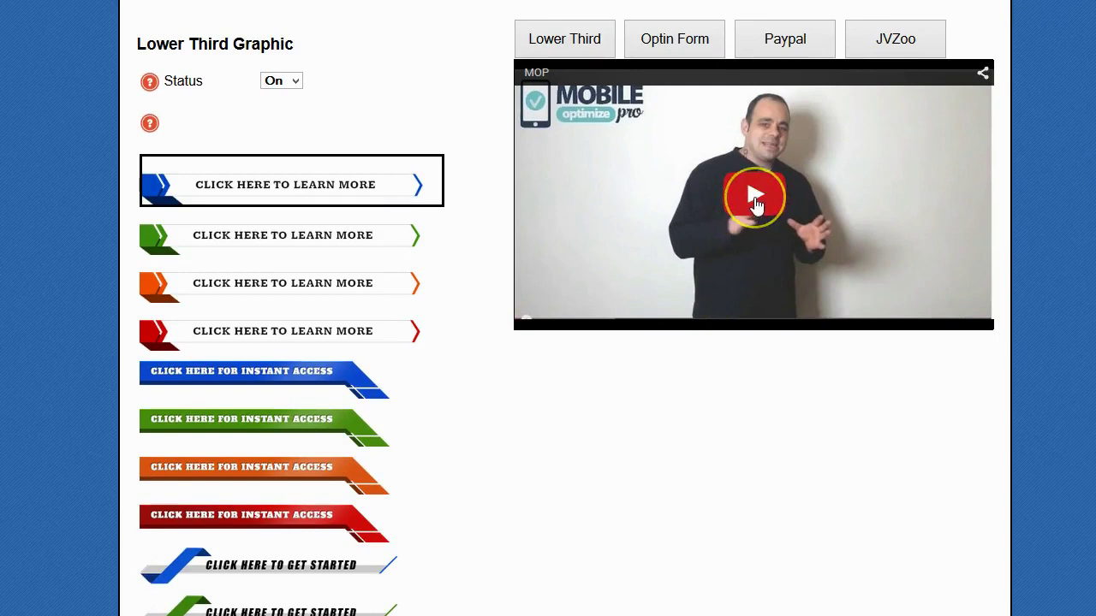
pyautogui.click(755, 204)
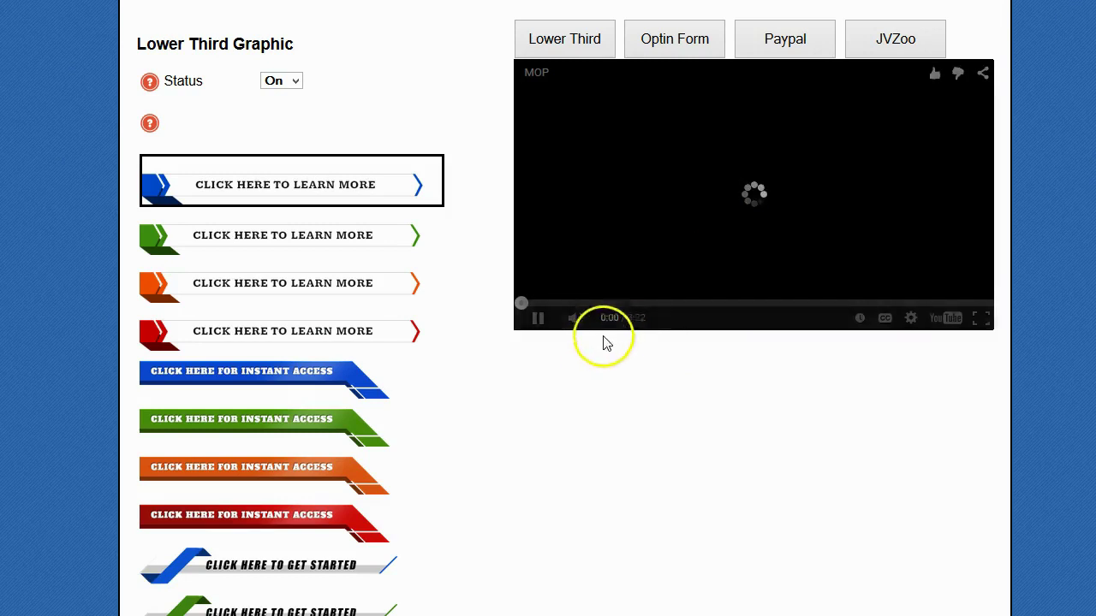
pyautogui.click(576, 322)
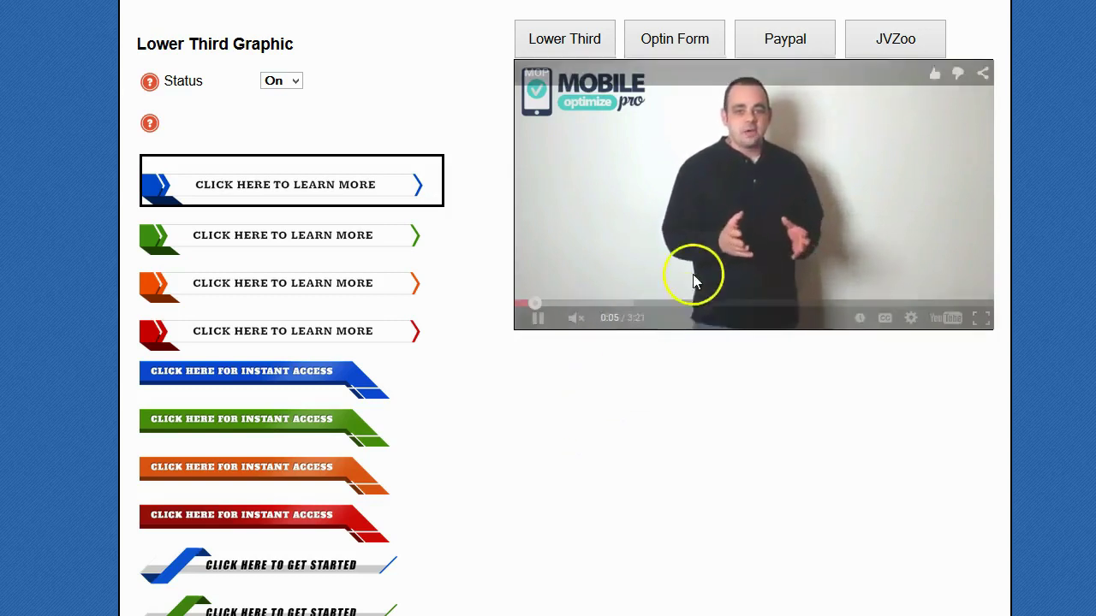
pyautogui.click(536, 320)
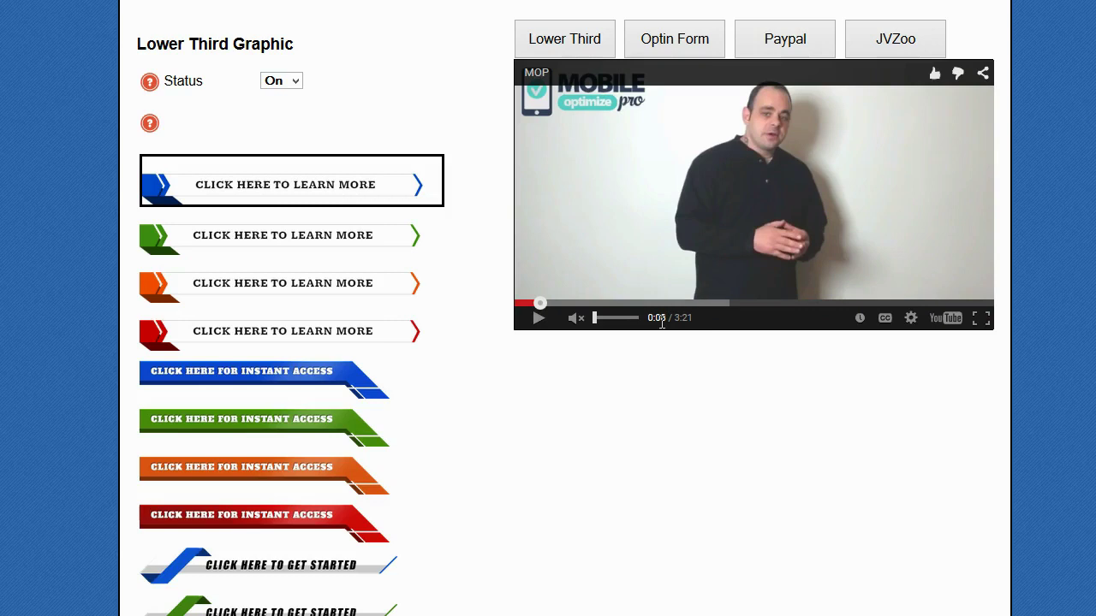
pyautogui.moveTo(558, 305)
pyautogui.mouseDown()
pyautogui.moveTo(536, 306)
pyautogui.moveTo(662, 303)
pyautogui.moveTo(543, 304)
pyautogui.moveTo(617, 304)
pyautogui.moveTo(545, 314)
pyautogui.mouseUp()
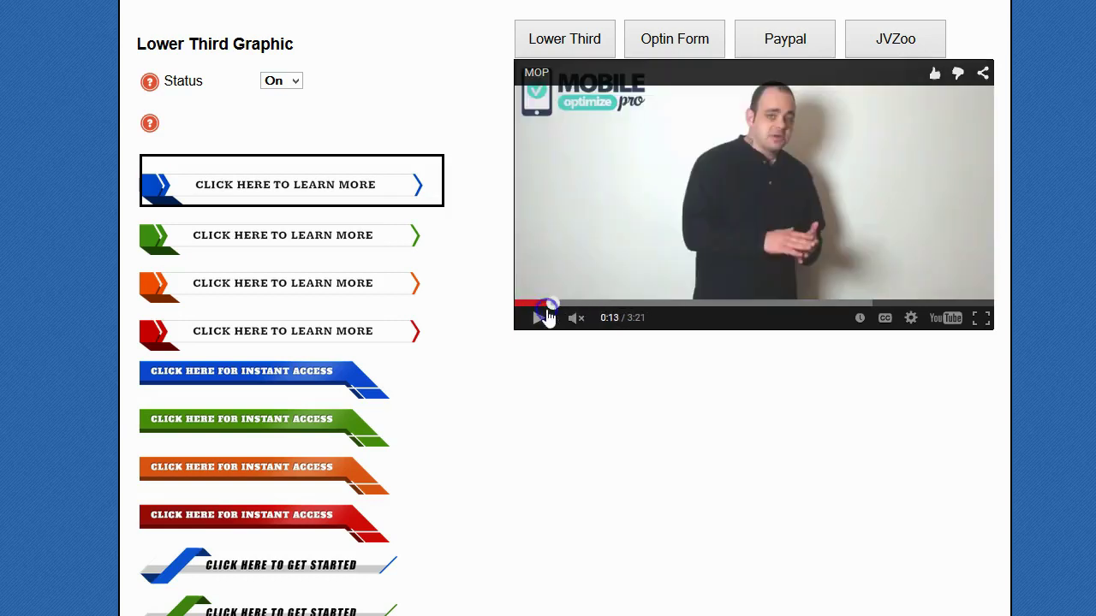
# Set the lower third's start time to 0:01 and save the lower third settings
pyautogui.scroll(-3, 486, 346)
pyautogui.scroll(-1, 485, 350)
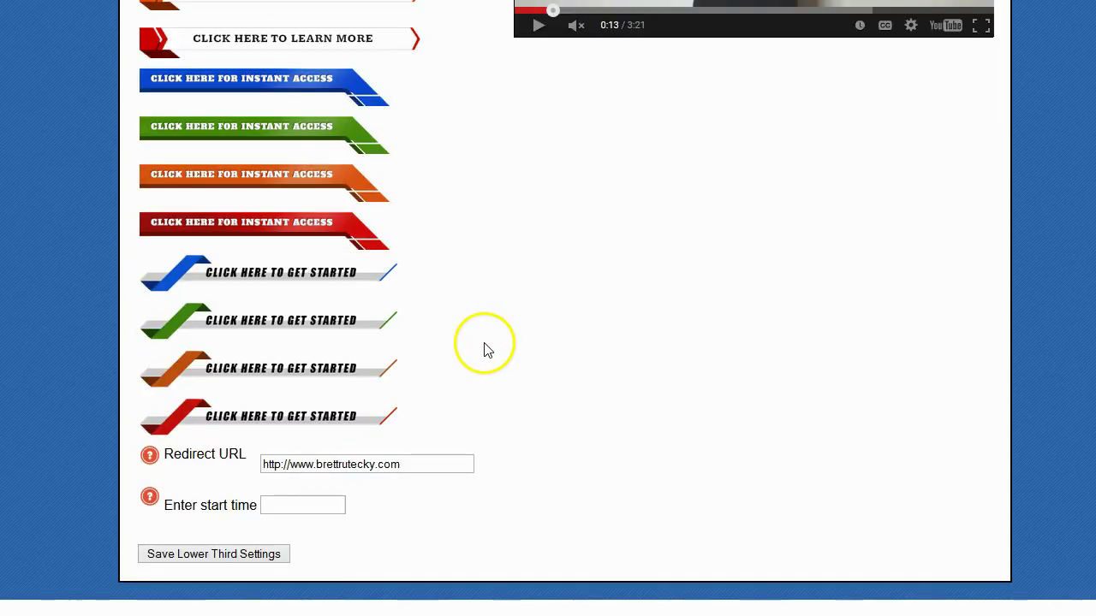
pyautogui.click(282, 509)
pyautogui.write('0:01')
pyautogui.click(213, 554)
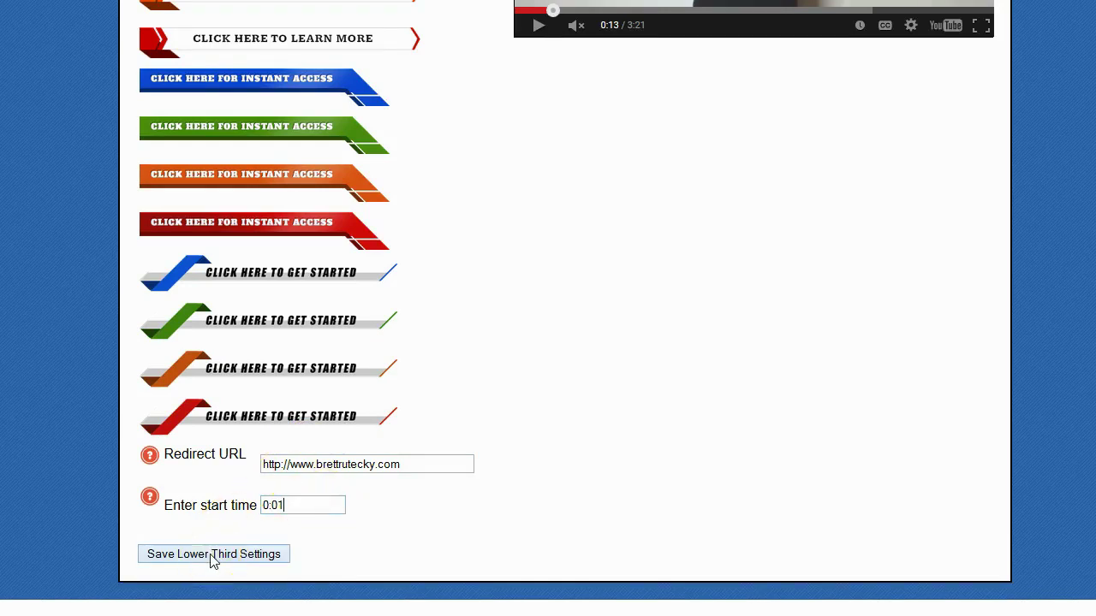
pyautogui.click(214, 555)
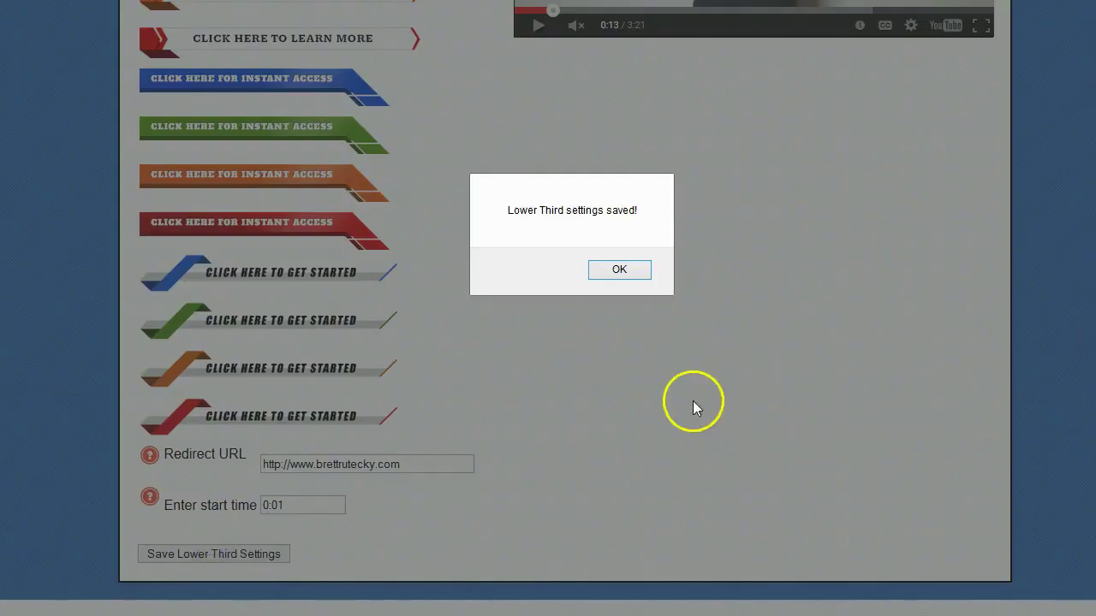
pyautogui.click(619, 270)
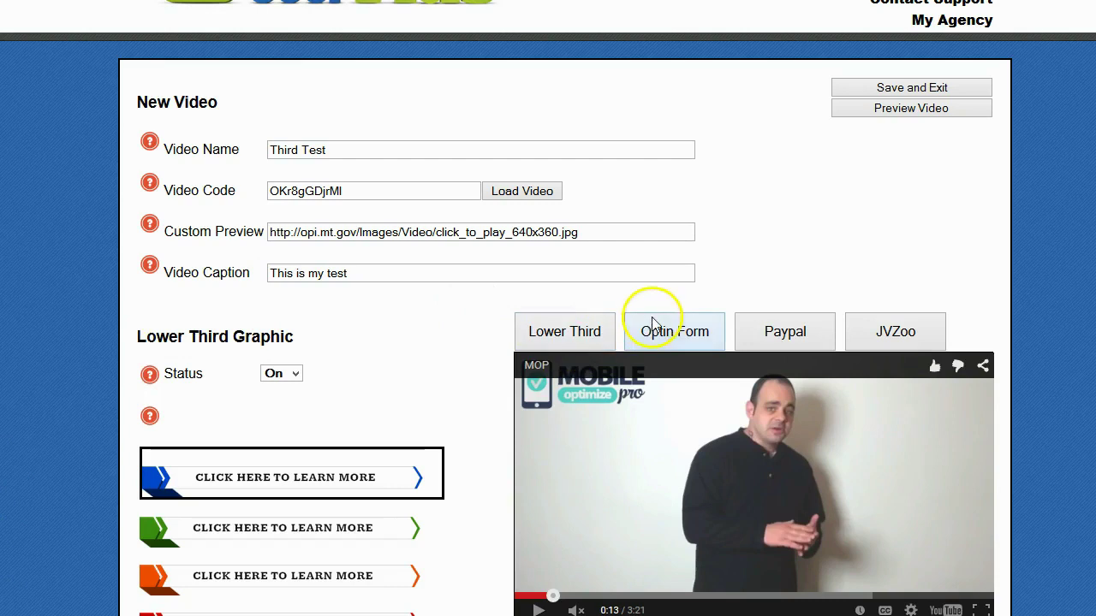
# Open the optin form settings for the video and set the form's status to On
pyautogui.click(652, 331)
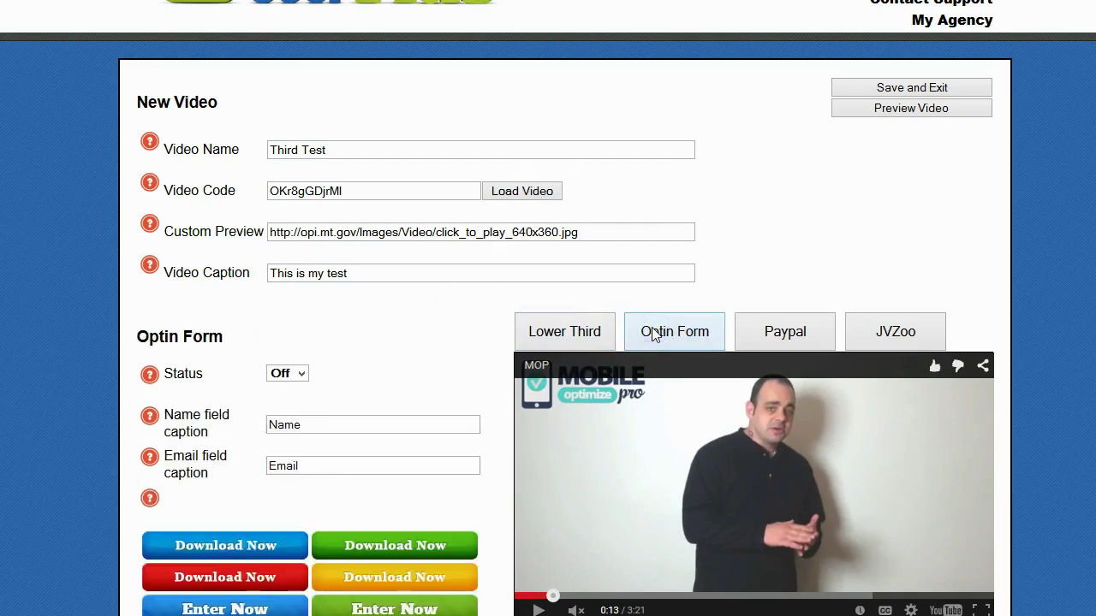
pyautogui.scroll(-3, 653, 333)
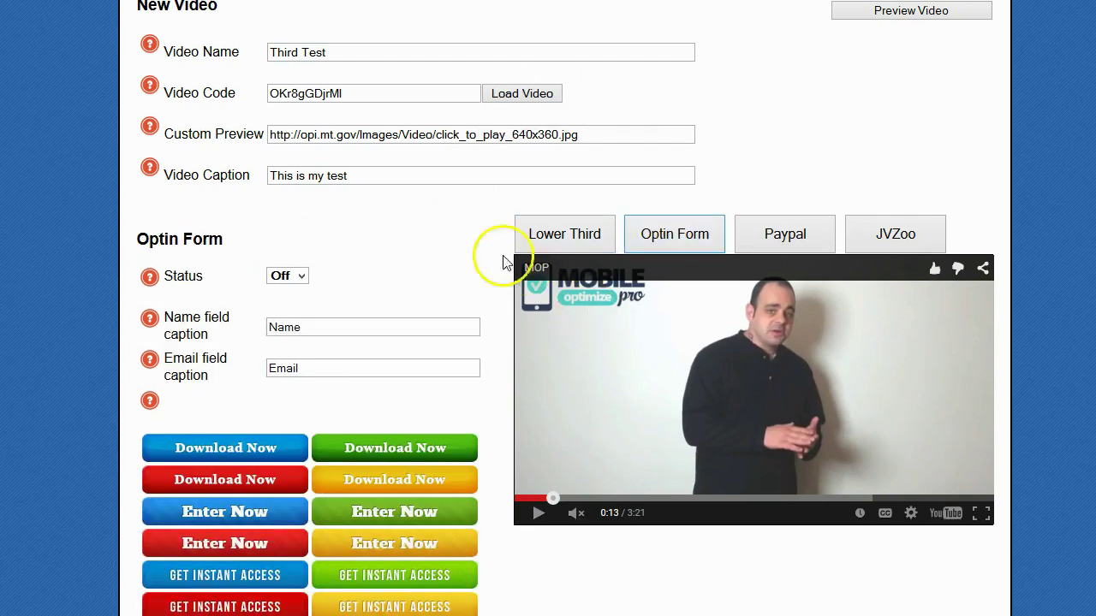
pyautogui.click(304, 281)
pyautogui.click(292, 306)
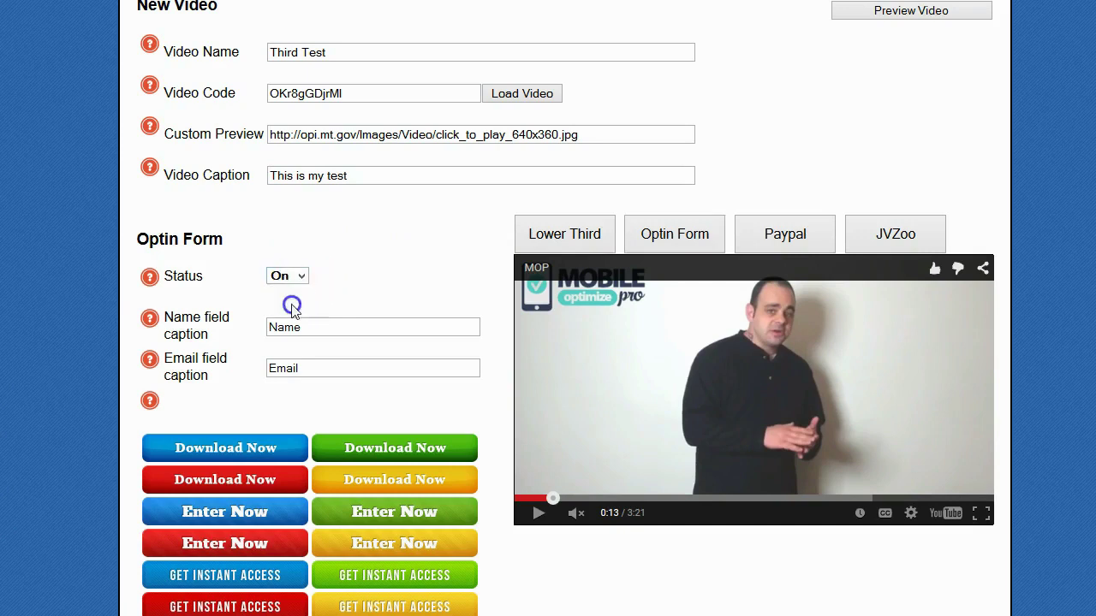
# Review the optin form's name and email captions, button styles, autoresponder list and campaign fields, and redirect URL
pyautogui.scroll(-3, 323, 288)
pyautogui.click(310, 229)
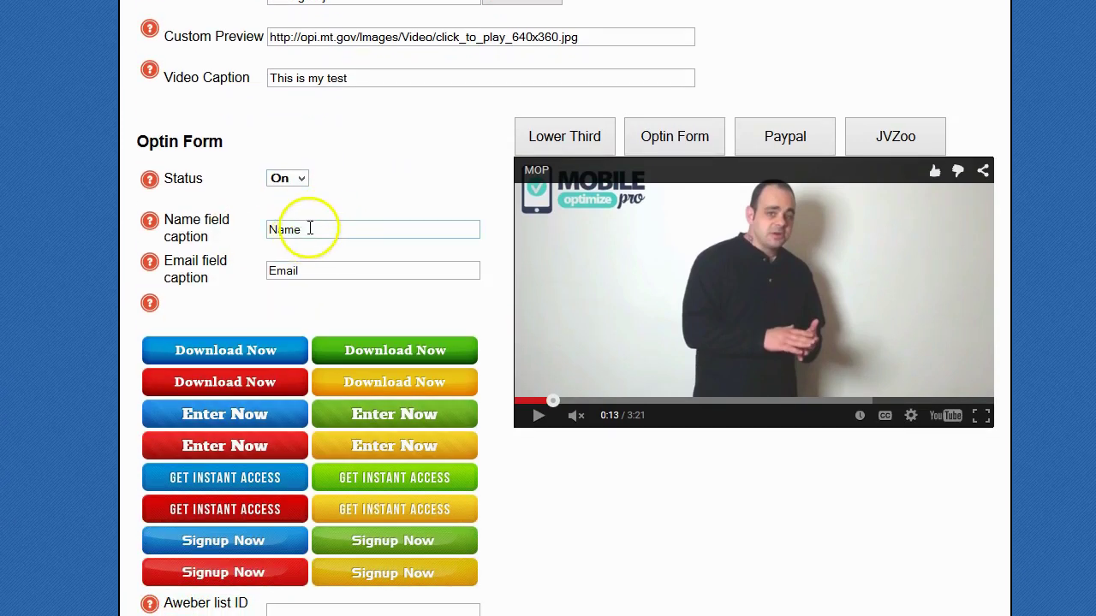
pyautogui.click(305, 271)
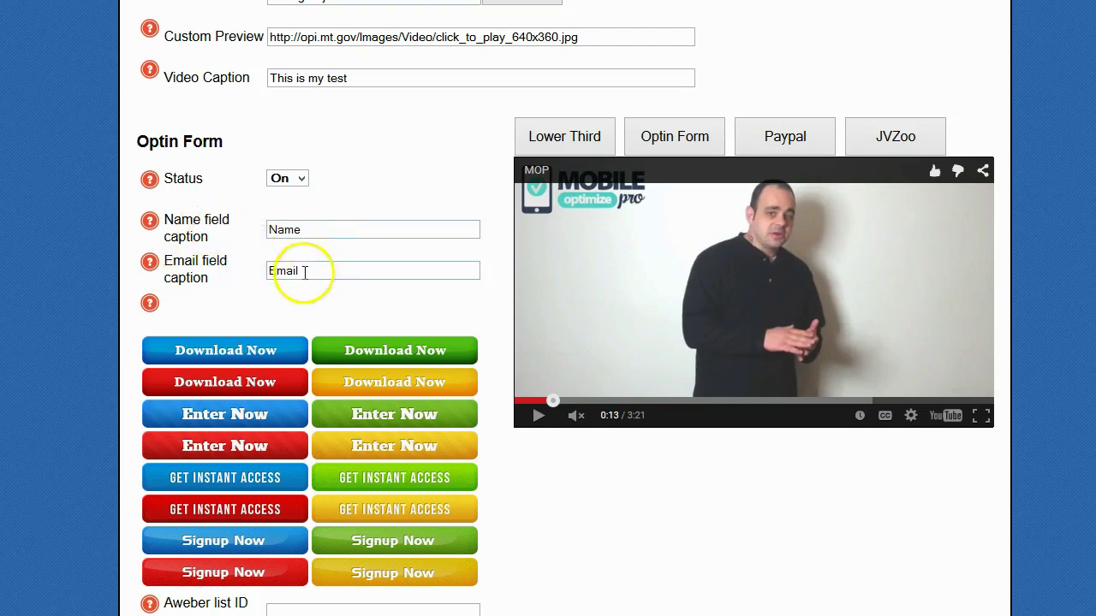
pyautogui.scroll(-6, 331, 270)
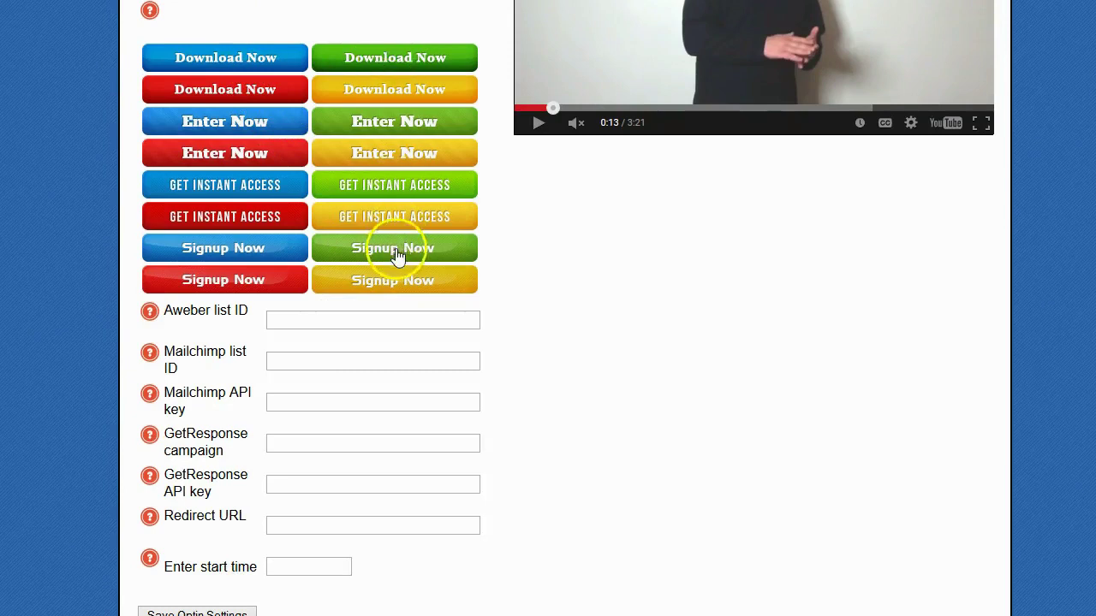
pyautogui.click(342, 281)
pyautogui.scroll(-1, 377, 257)
pyautogui.click(301, 261)
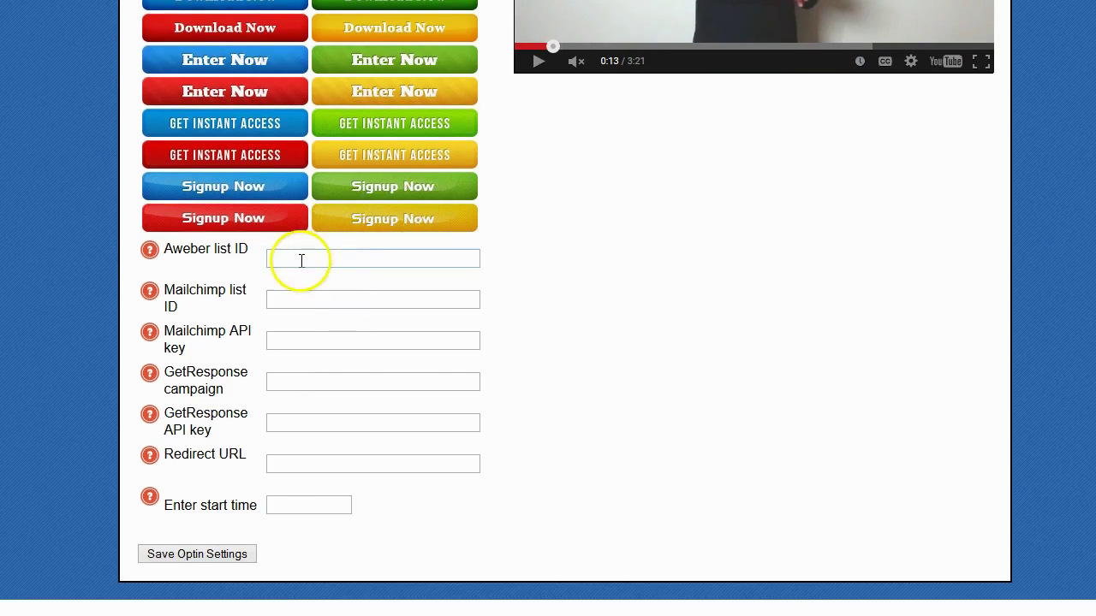
pyautogui.click(301, 255)
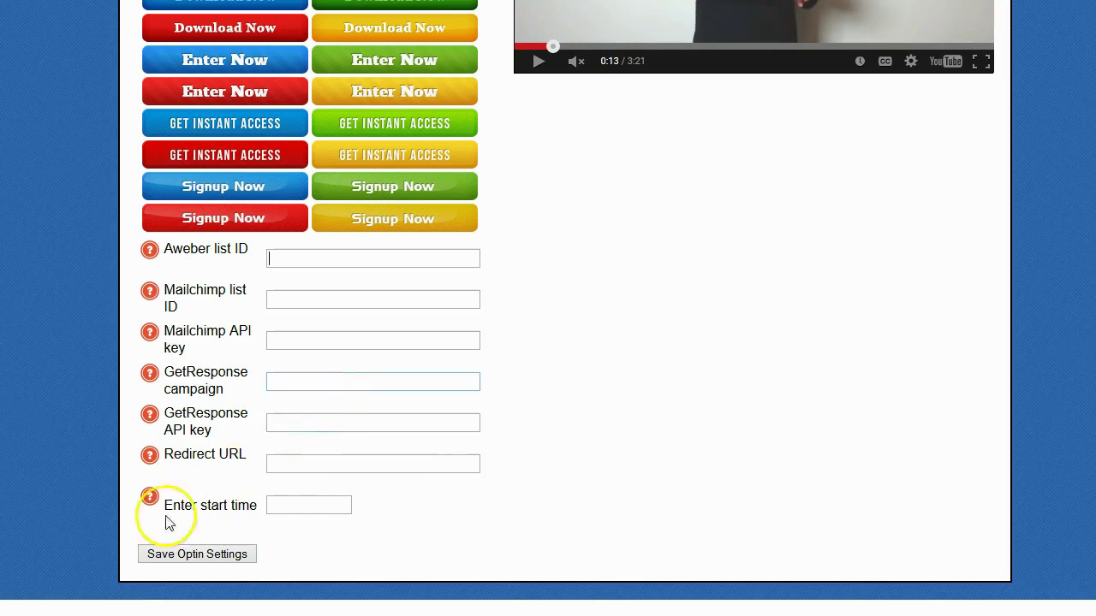
pyautogui.click(408, 463)
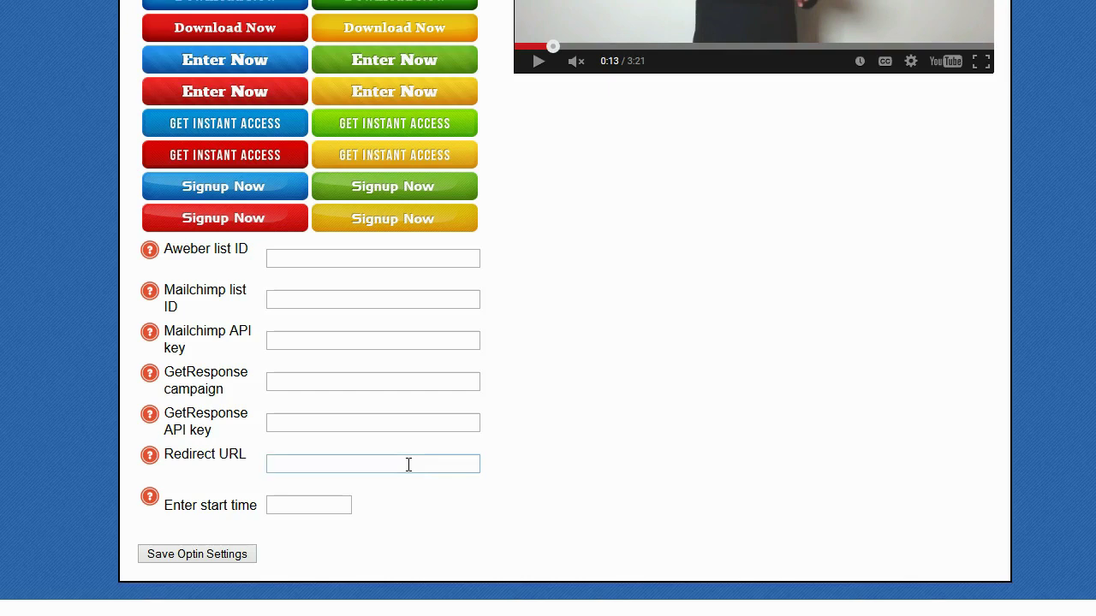
pyautogui.click(376, 463)
# Set the optin form's start time to 0:30 and scrub the video to about 0:49
pyautogui.click(306, 505)
pyautogui.write('0:30')
pyautogui.scroll(3, 447, 399)
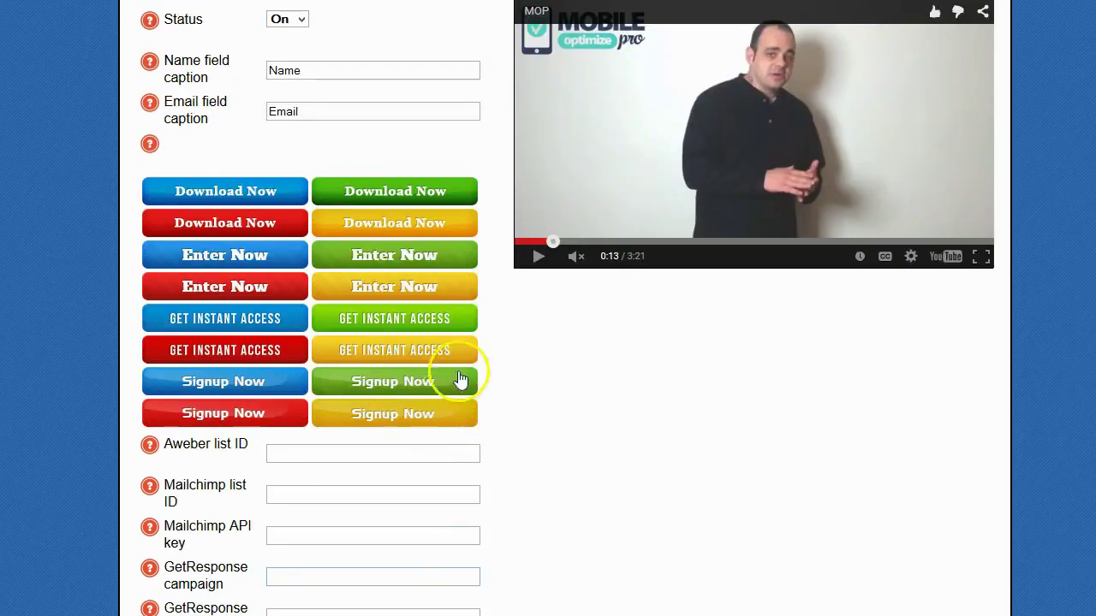
pyautogui.scroll(2, 605, 203)
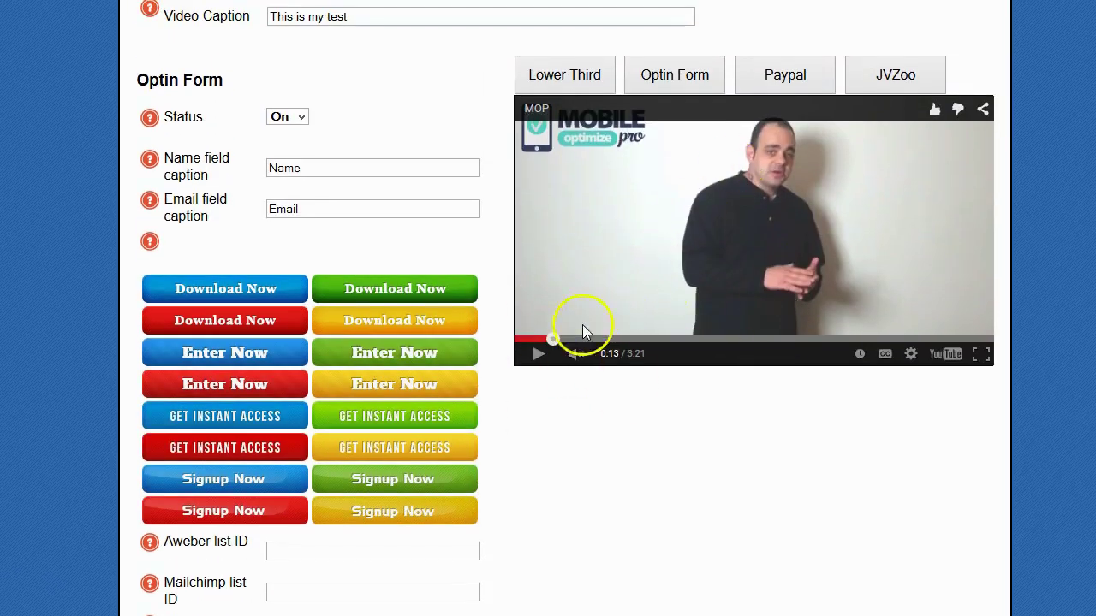
pyautogui.moveTo(555, 342); pyautogui.dragTo(635, 340)
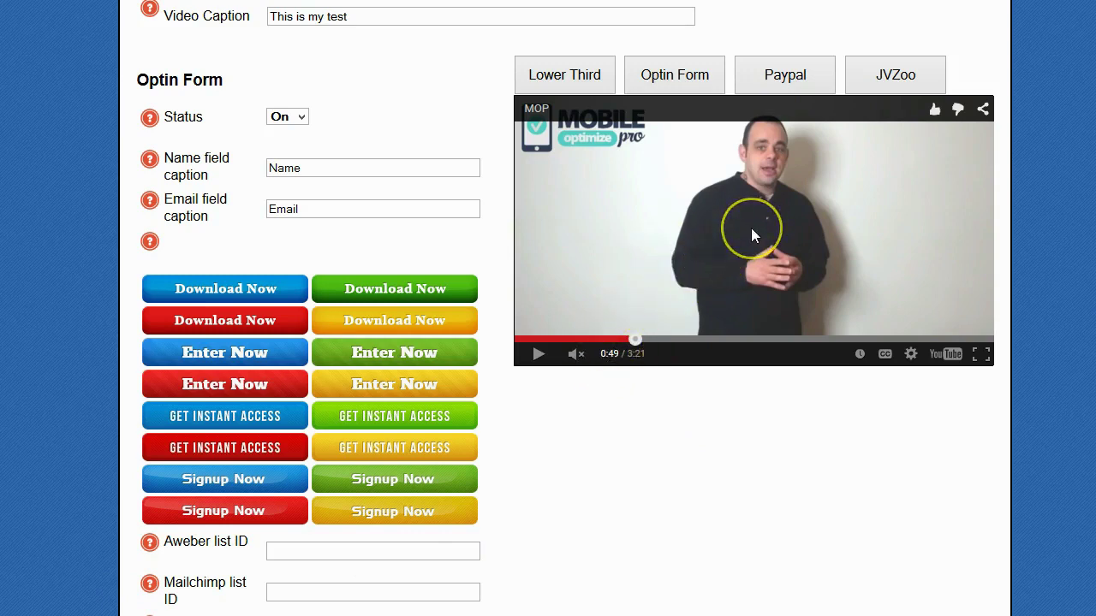
# Open the PayPal button settings for the video and set the button's status to On
pyautogui.click(785, 75)
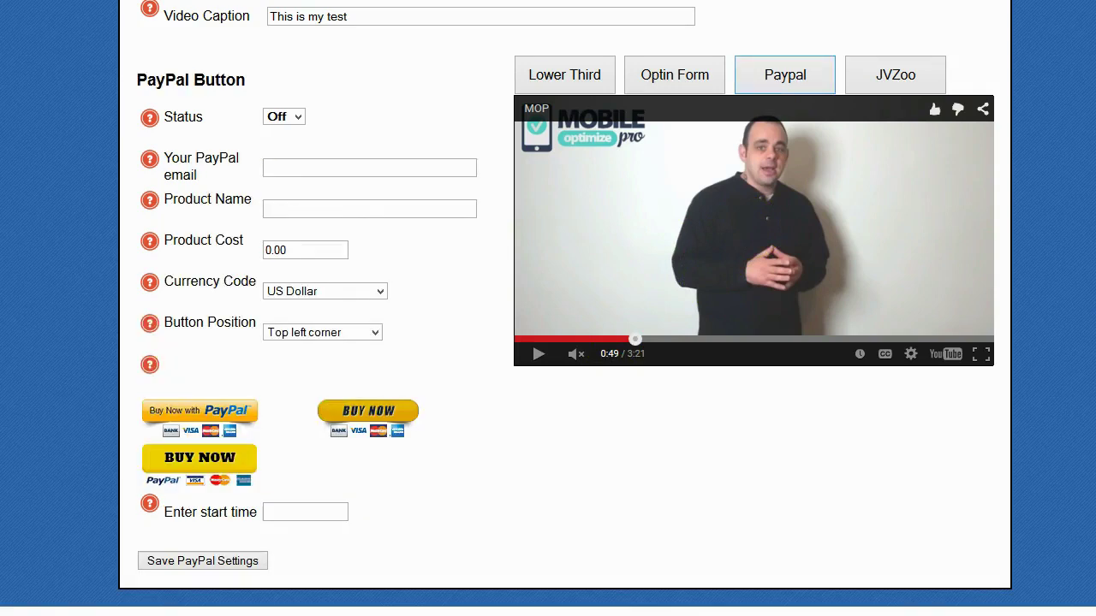
pyautogui.click(299, 117)
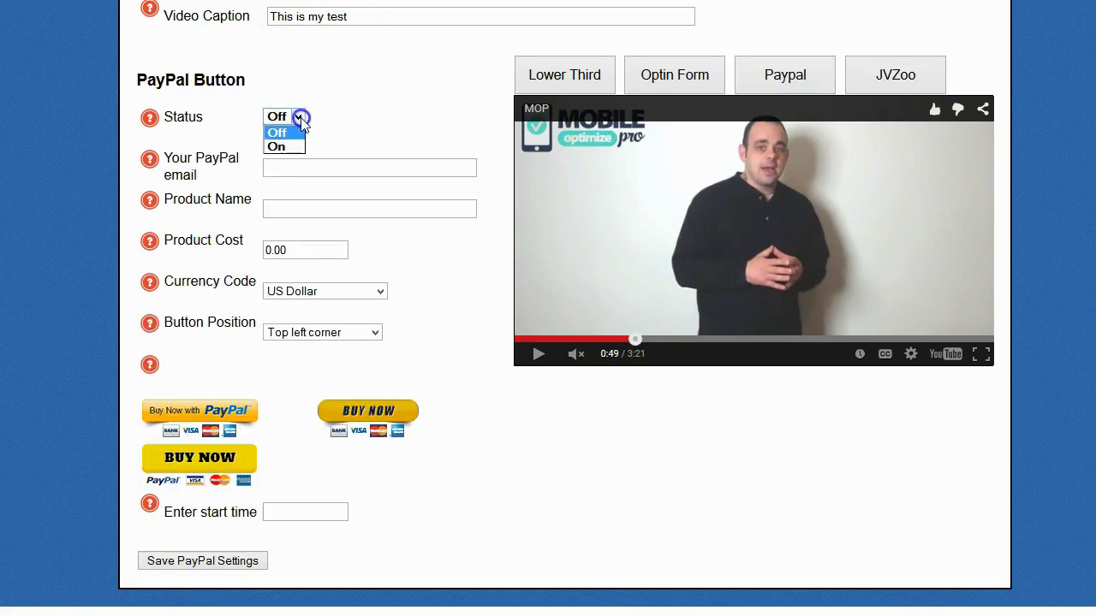
pyautogui.click(284, 147)
# Examine the PayPal email, product name and cost fields, and the available currency codes and button positions
pyautogui.click(291, 173)
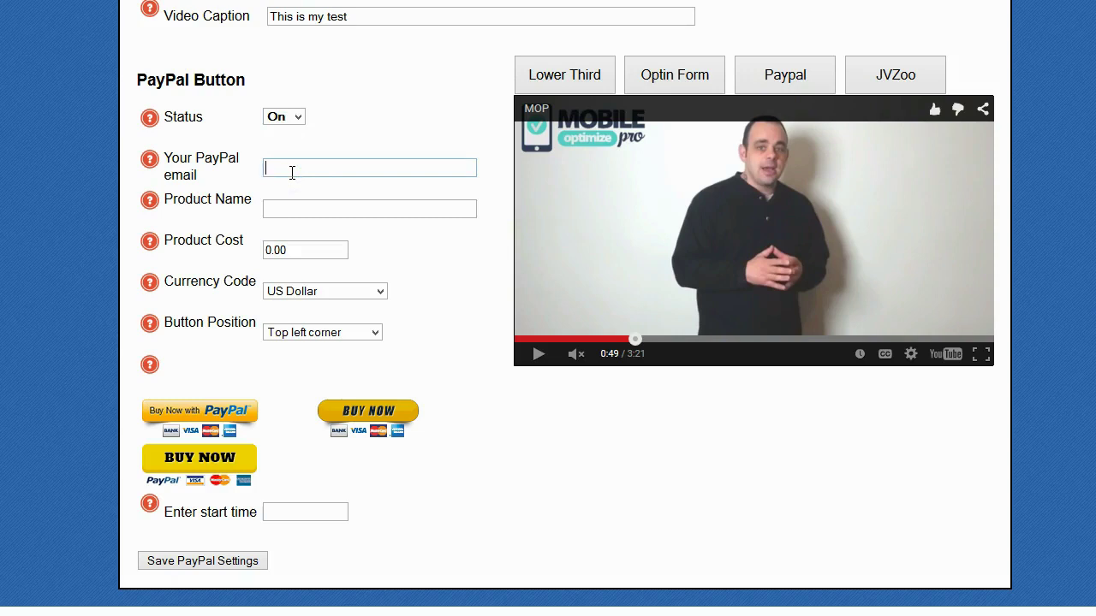
pyautogui.click(278, 208)
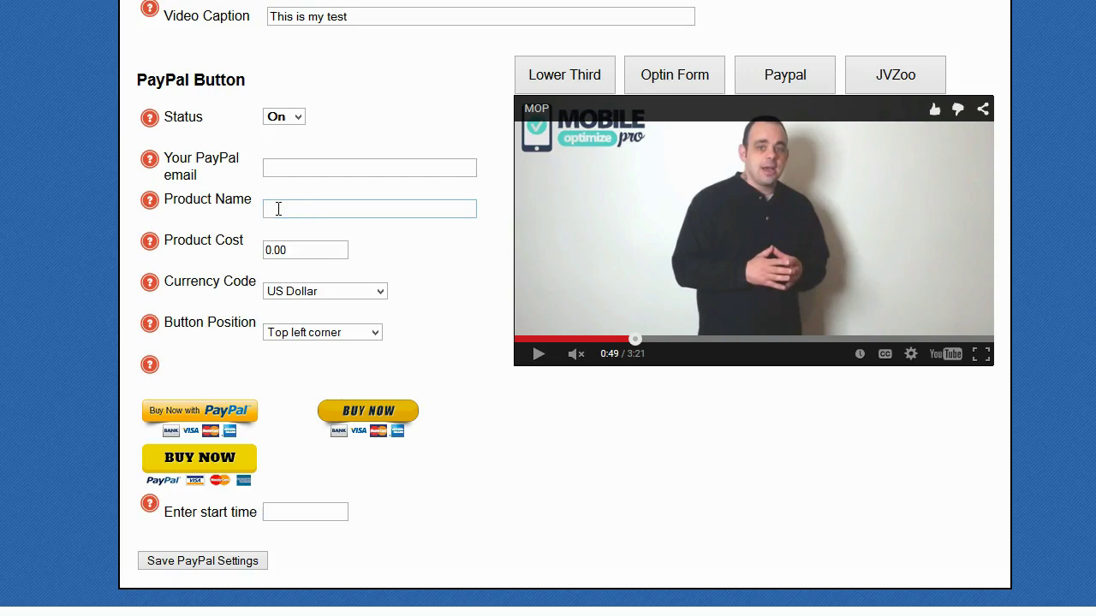
pyautogui.click(306, 249)
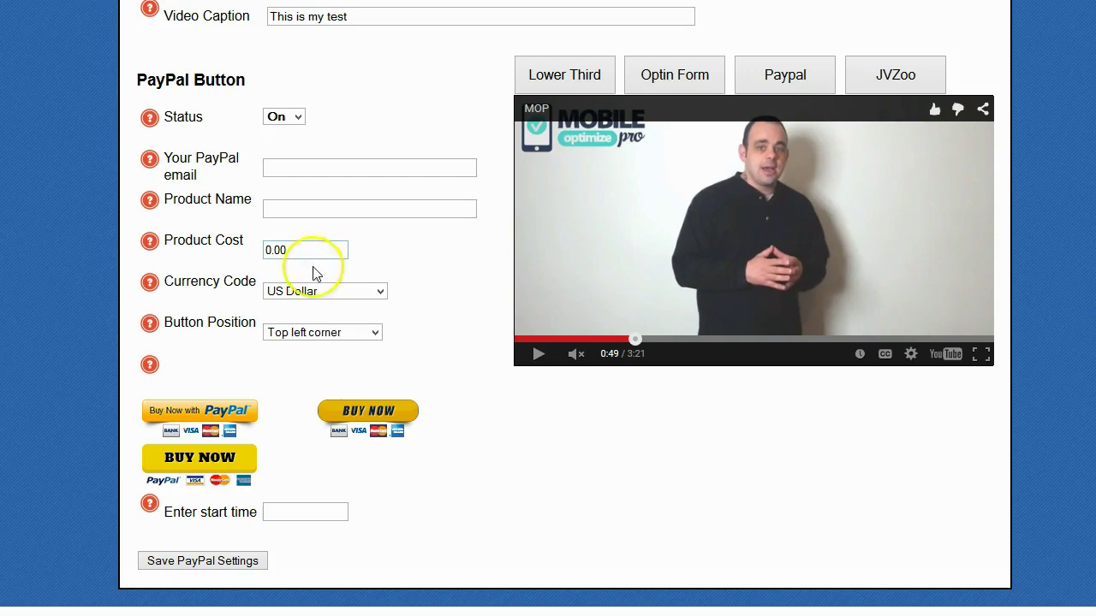
pyautogui.click(333, 291)
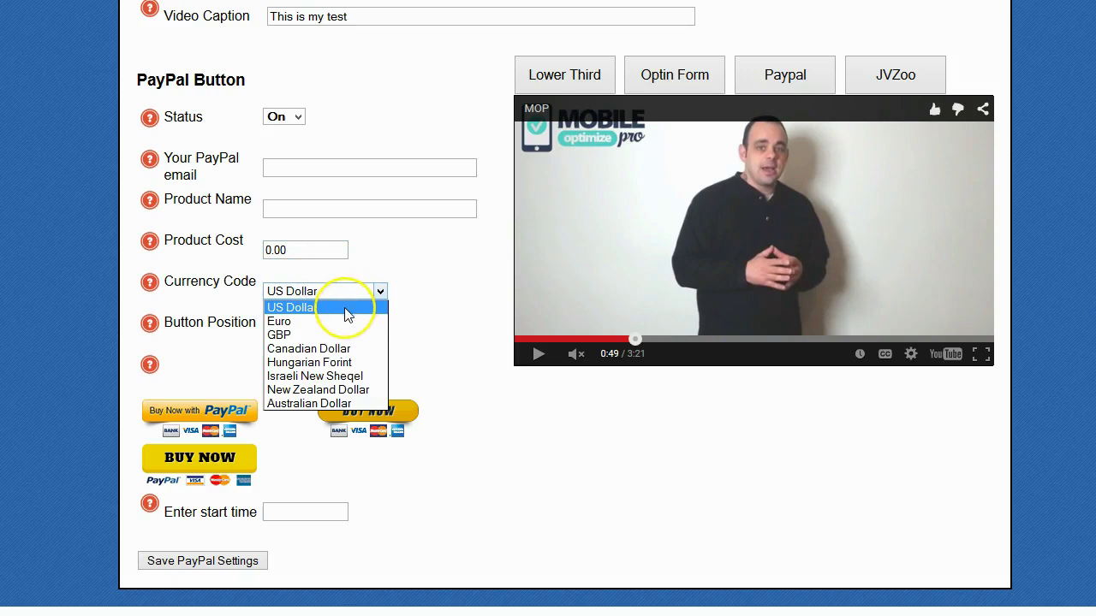
pyautogui.click(339, 313)
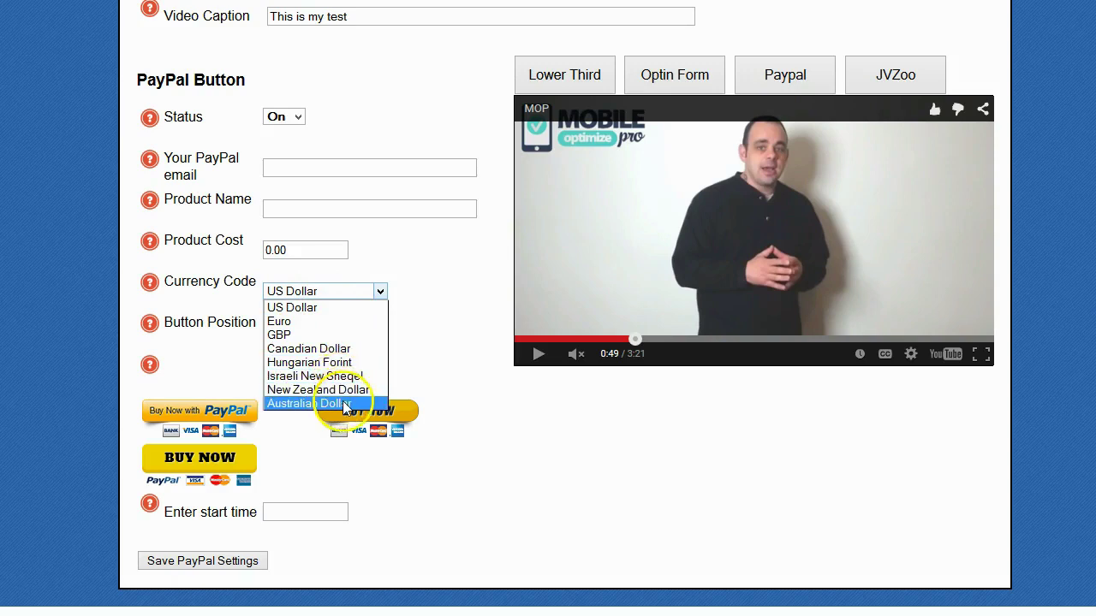
pyautogui.click(430, 280)
pyautogui.click(382, 302)
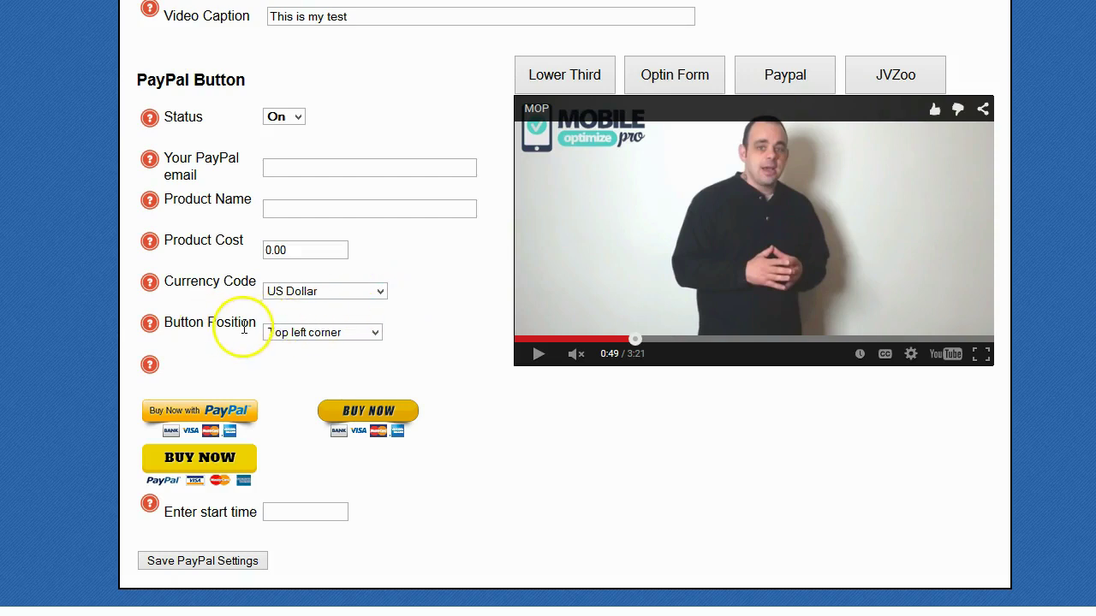
pyautogui.click(377, 334)
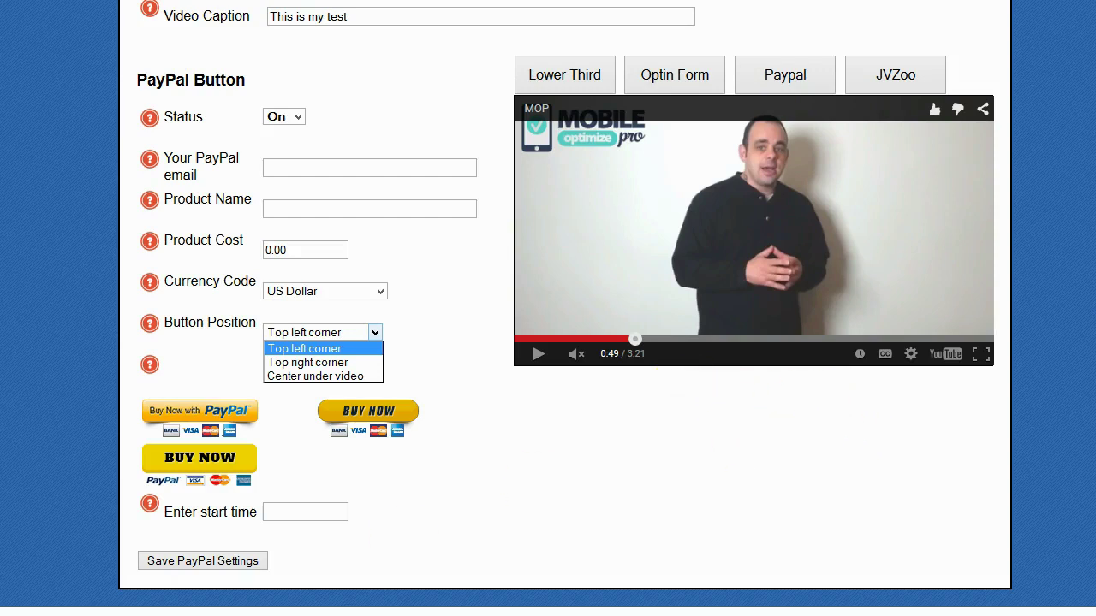
pyautogui.click(315, 512)
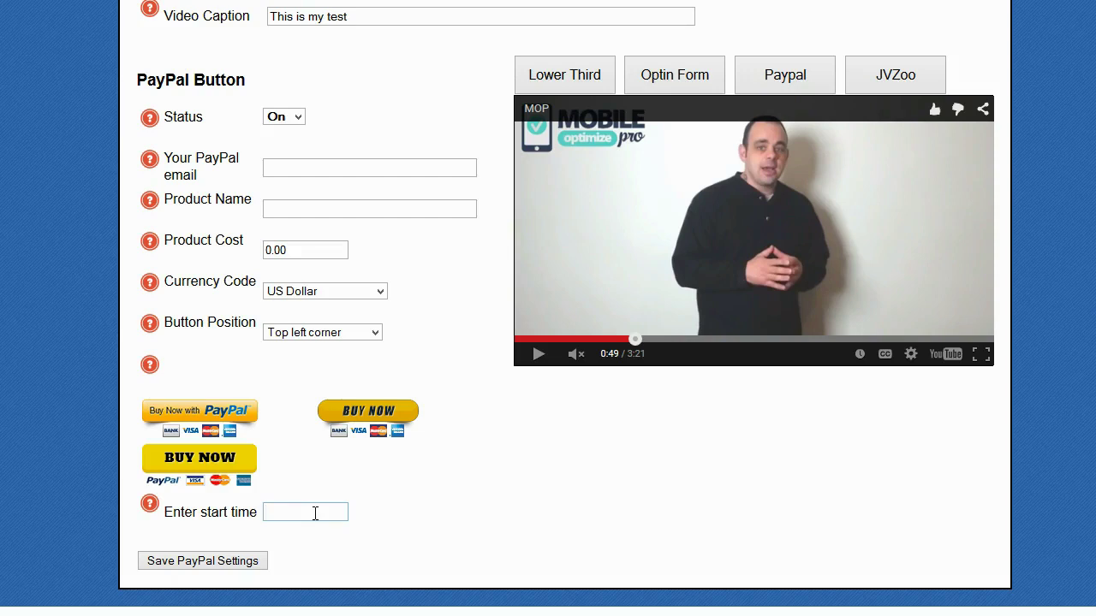
# Scrub the video to 0:44, set the PayPal button's start time to 0:44 and save the PayPal settings
pyautogui.click(317, 511)
pyautogui.moveTo(634, 342)
pyautogui.mouseDown()
pyautogui.moveTo(766, 351)
pyautogui.moveTo(607, 348)
pyautogui.moveTo(643, 349)
pyautogui.moveTo(620, 352)
pyautogui.mouseUp()
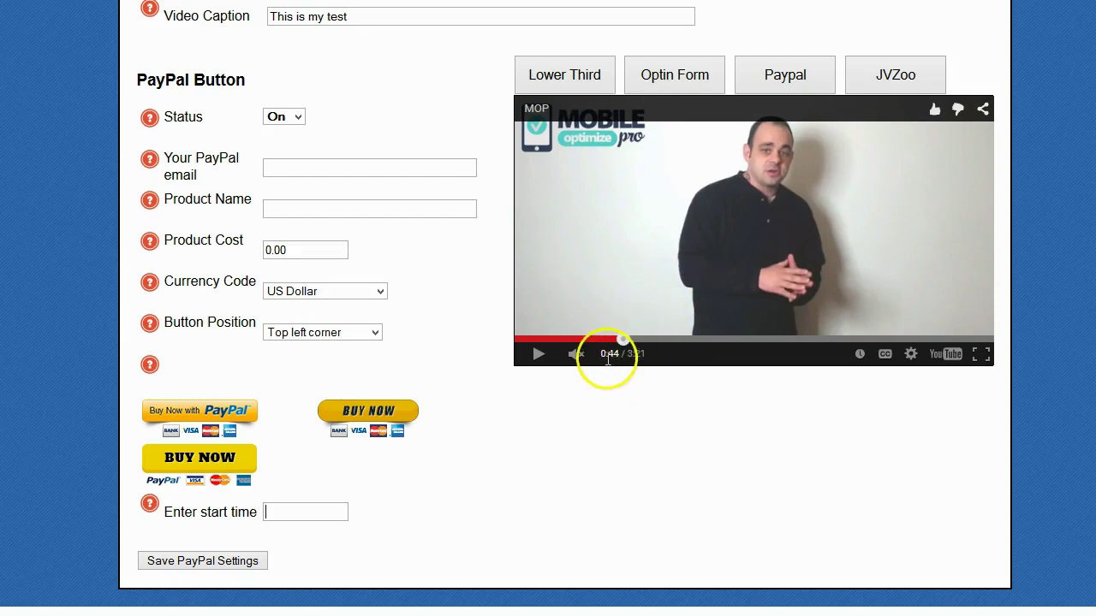
pyautogui.click(297, 516)
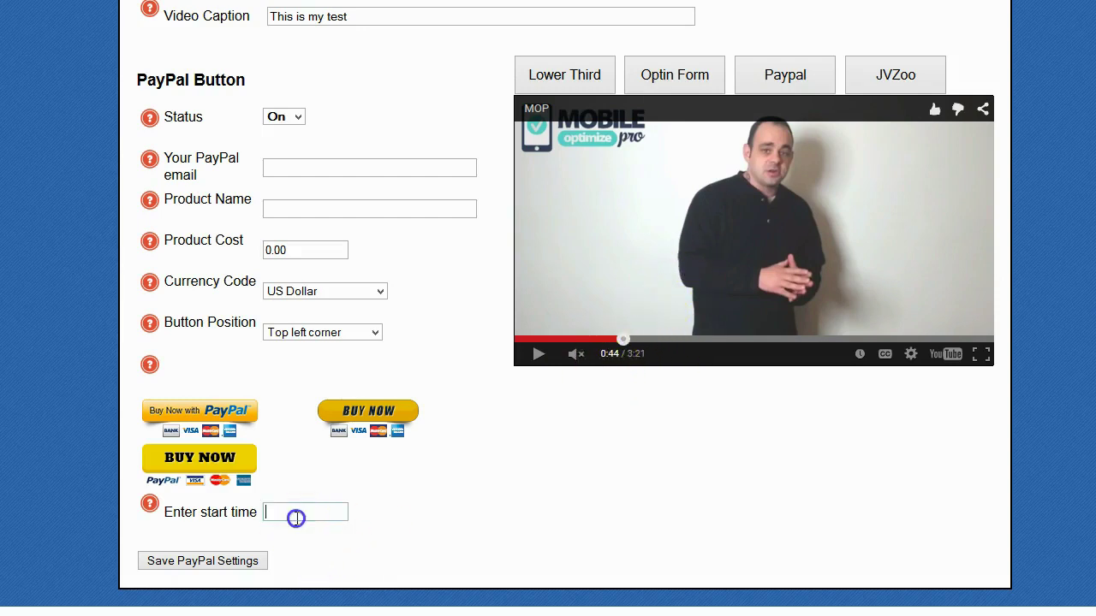
pyautogui.write('0:44')
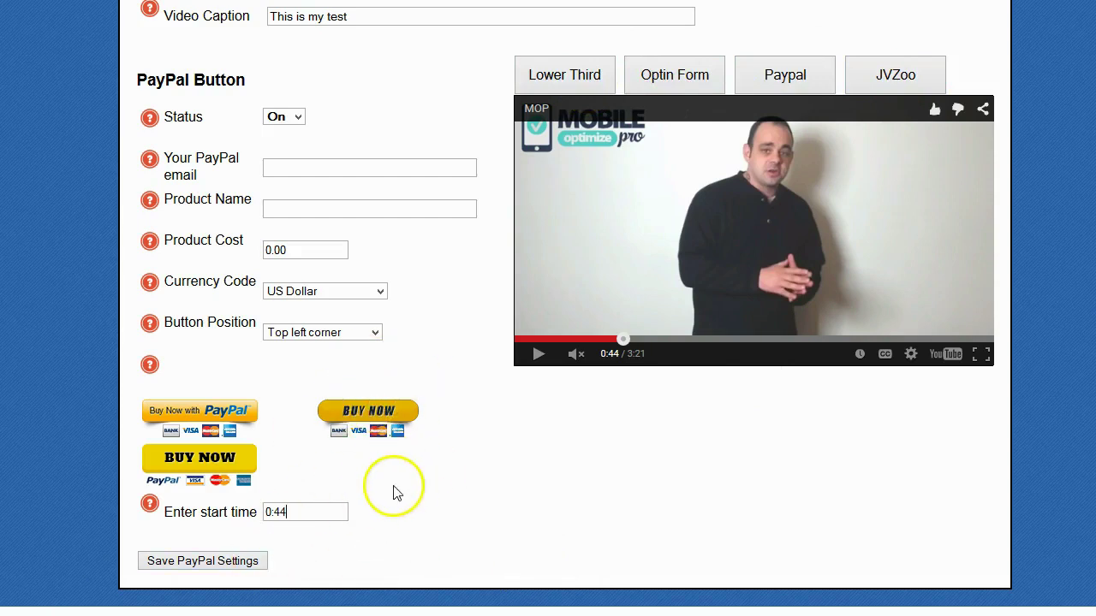
pyautogui.click(207, 564)
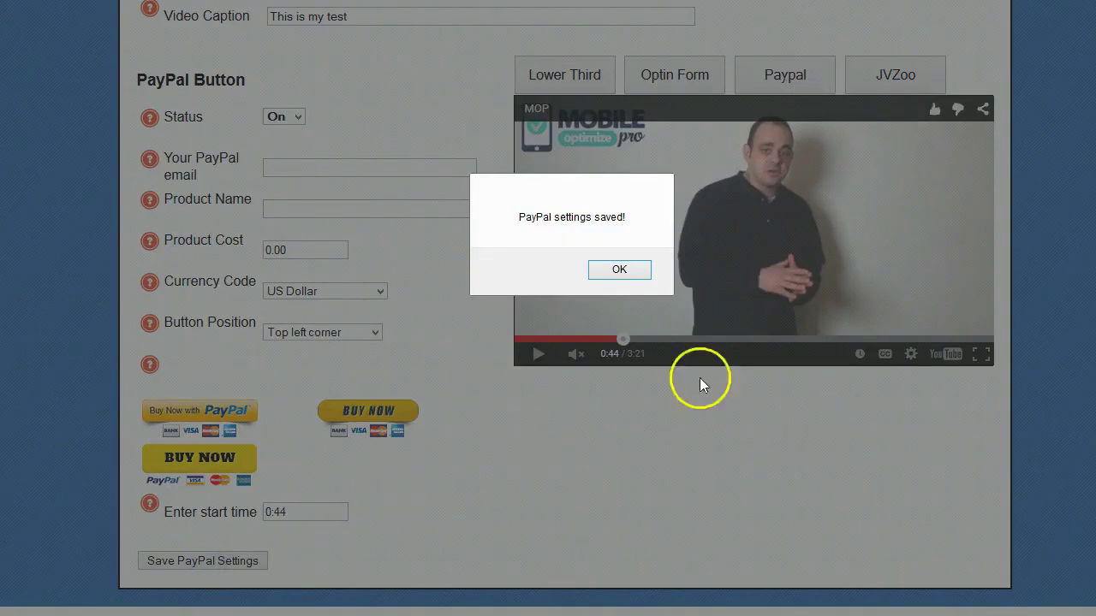
pyautogui.click(628, 273)
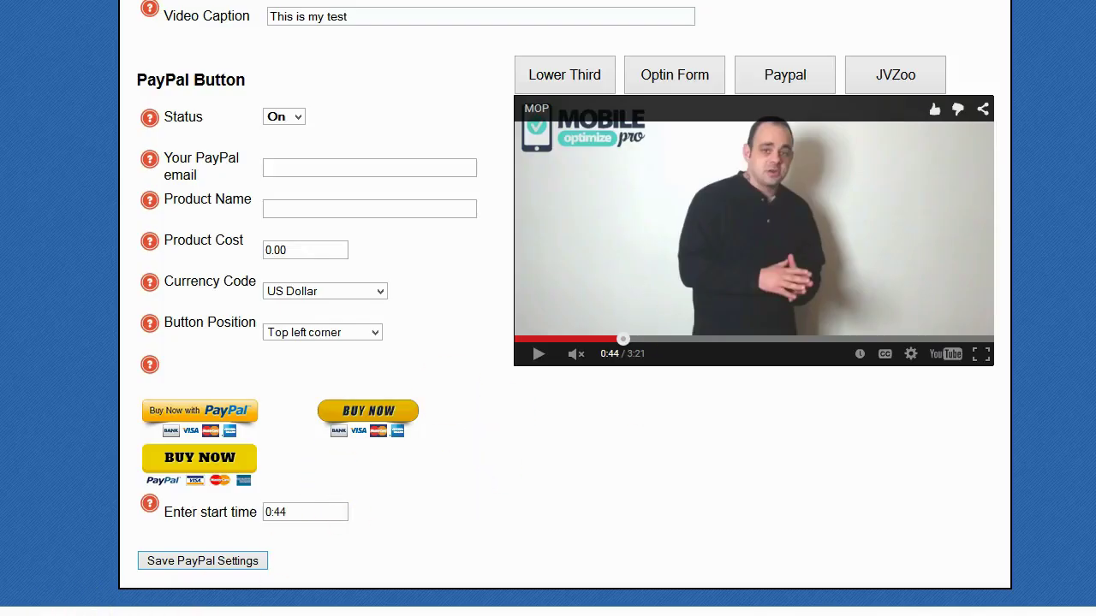
# Open the JVZoo button settings, set the status to On and place the cursor in the empty JVZoo code field
pyautogui.click(908, 75)
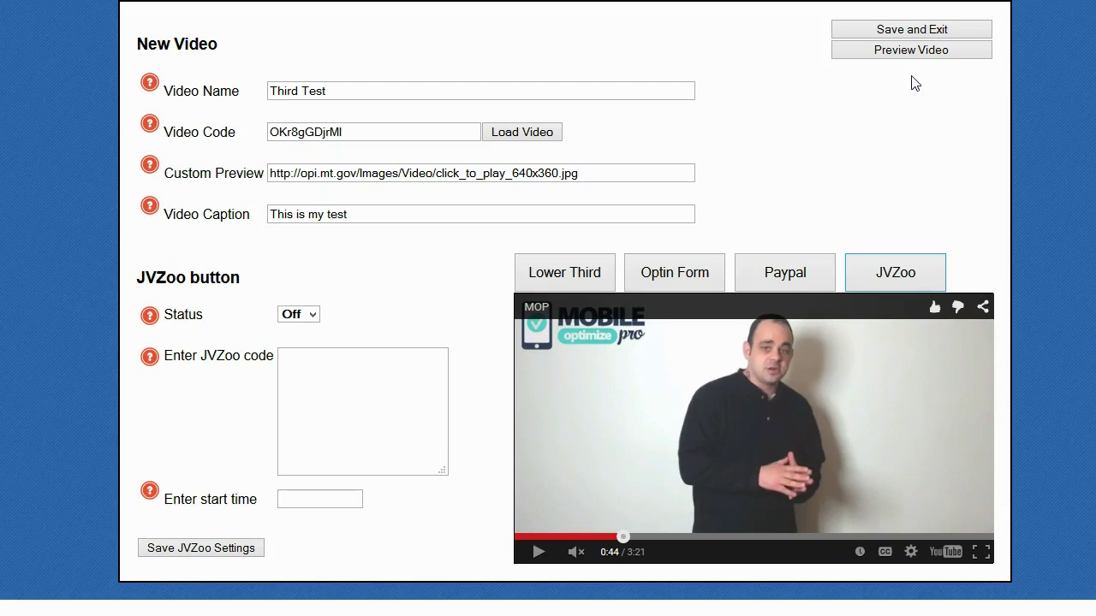
pyautogui.click(312, 316)
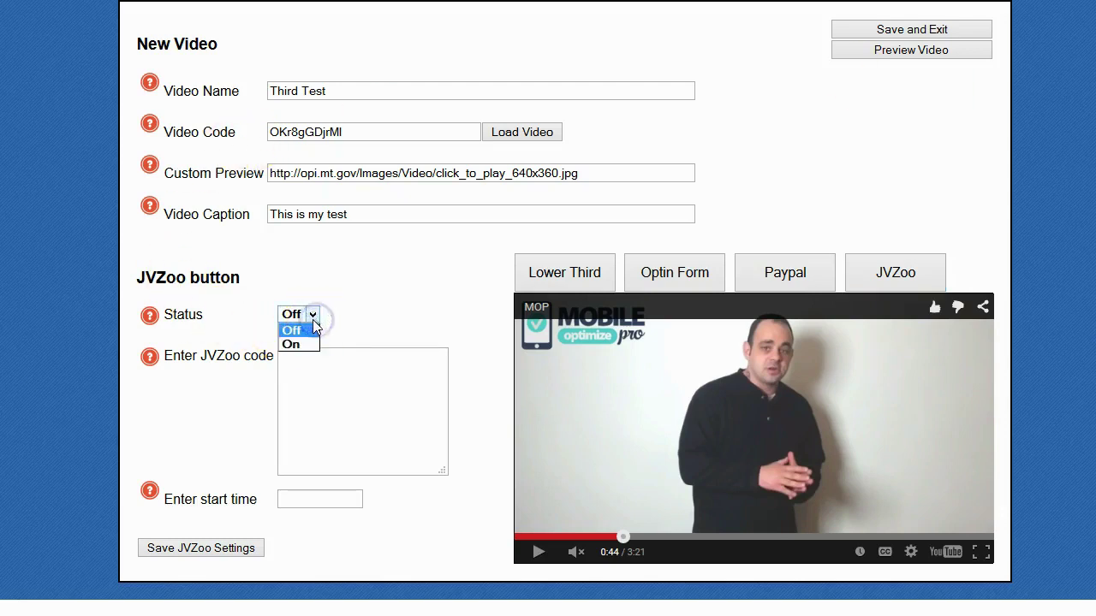
pyautogui.click(291, 344)
pyautogui.click(347, 394)
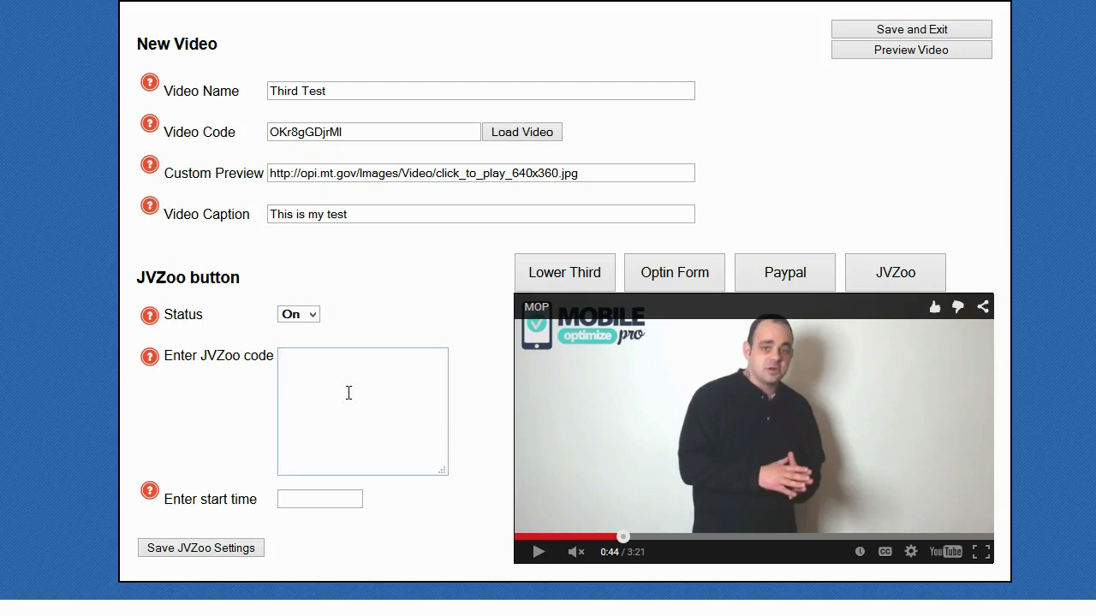
pyautogui.click(326, 499)
pyautogui.click(676, 484)
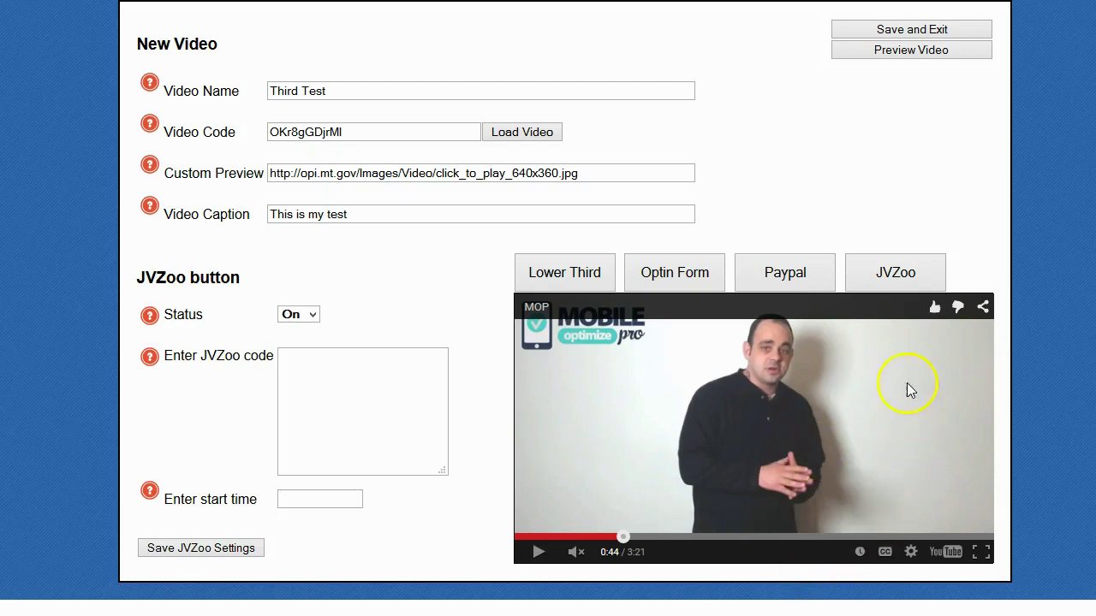
pyautogui.click(610, 283)
pyautogui.click(754, 366)
# Scrub the video to 1:41, set the JVZoo button's start time to 1:41 and save the JVZoo settings
pyautogui.click(295, 504)
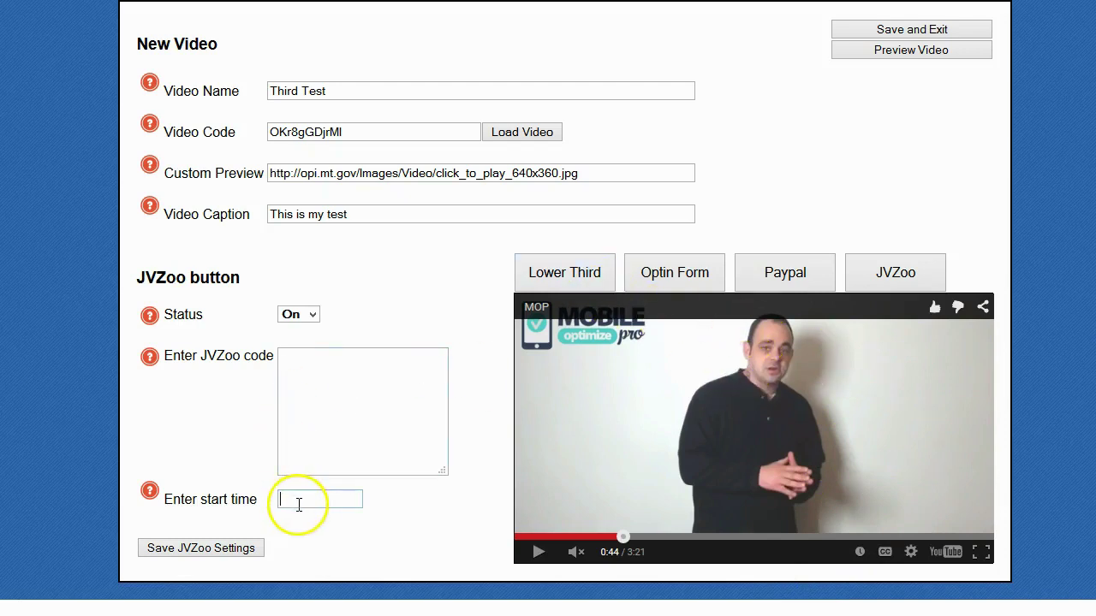
pyautogui.moveTo(622, 537); pyautogui.dragTo(754, 539)
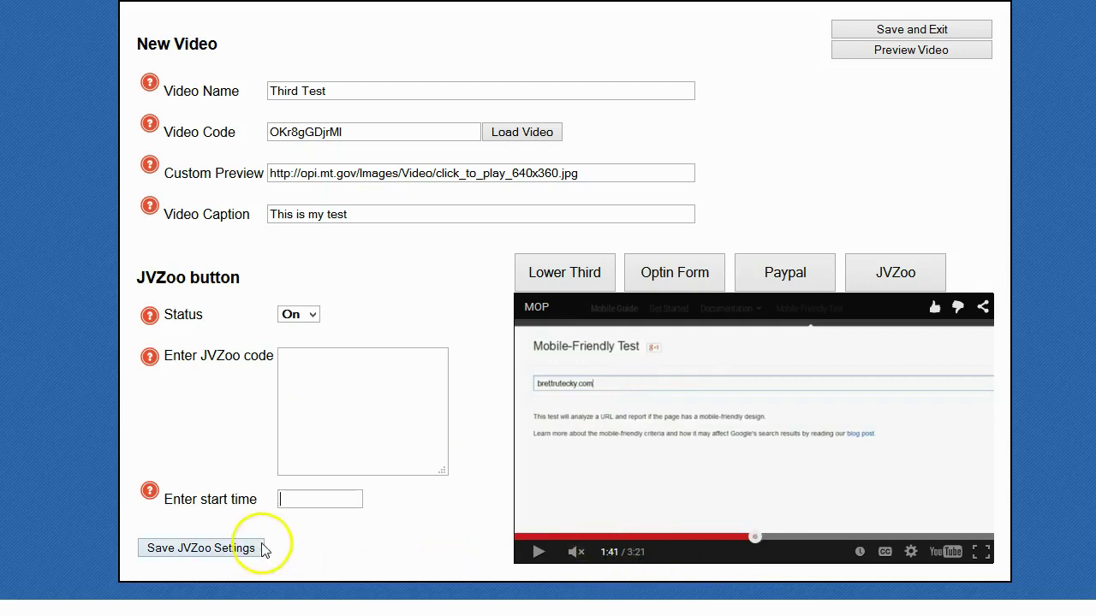
pyautogui.click(302, 504)
pyautogui.write('1')
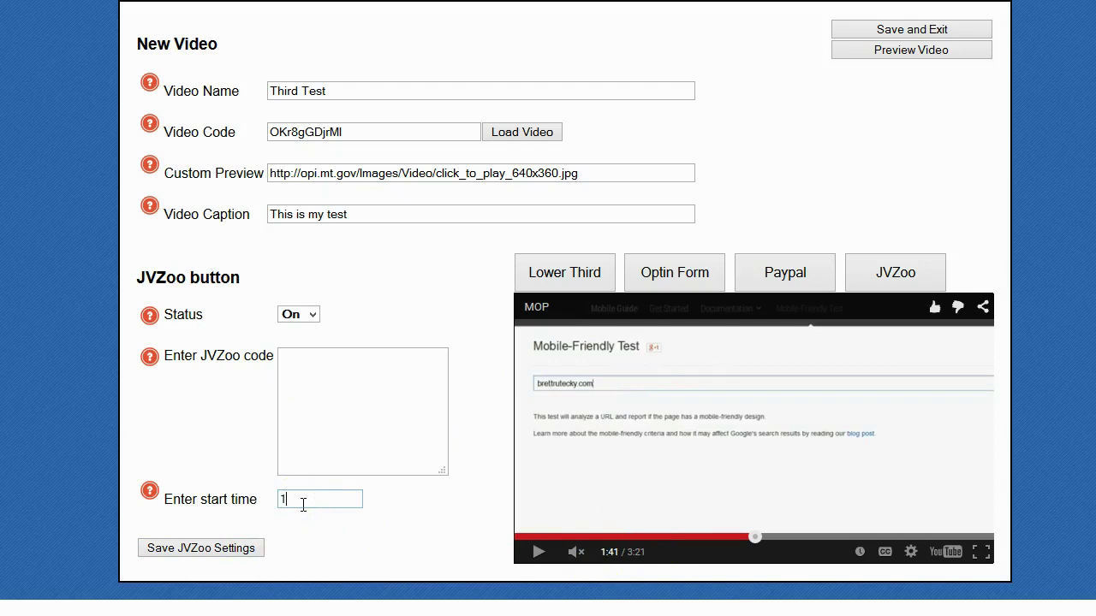
pyautogui.write(':41')
pyautogui.click(210, 549)
pyautogui.click(225, 552)
pyautogui.click(619, 271)
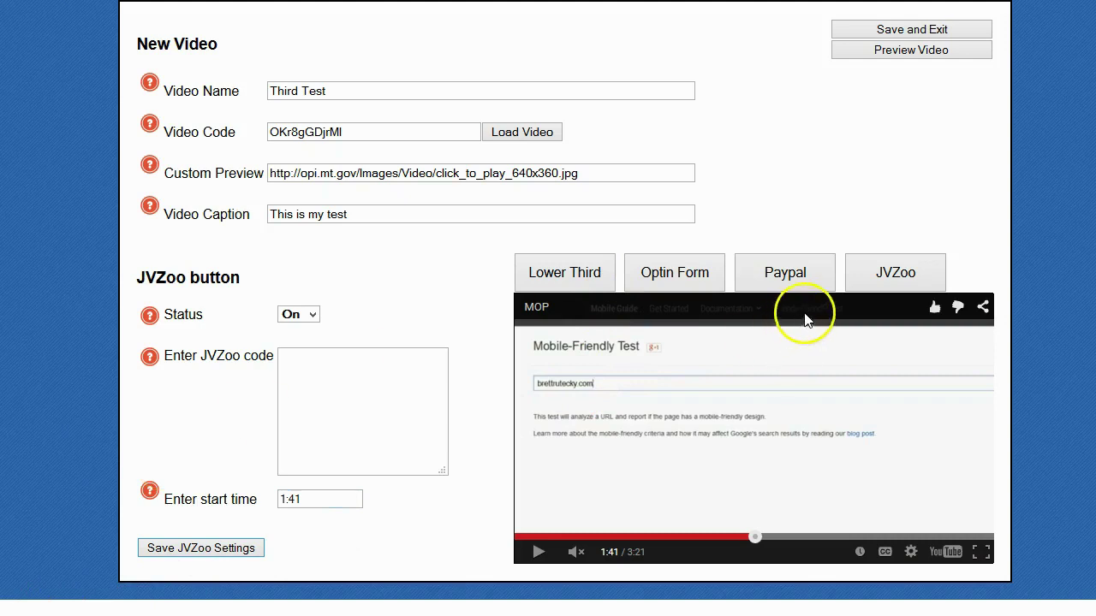
# Save the video, exit to the dashboard and check the Third Test entry in the video list
pyautogui.scroll(3, 805, 318)
pyautogui.click(920, 165)
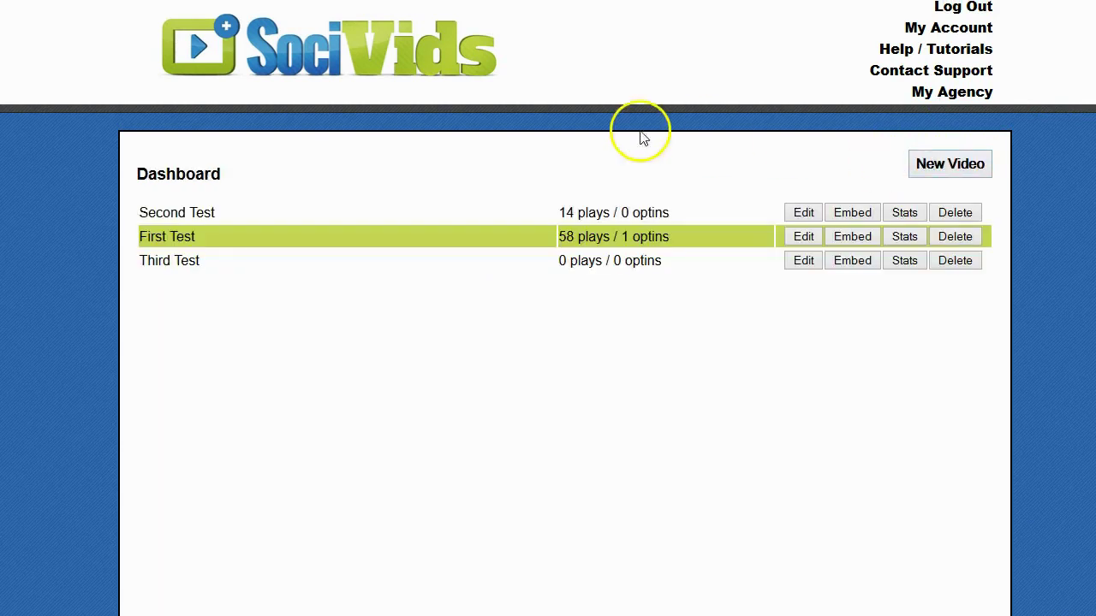
pyautogui.moveTo(141, 266); pyautogui.dragTo(670, 262)
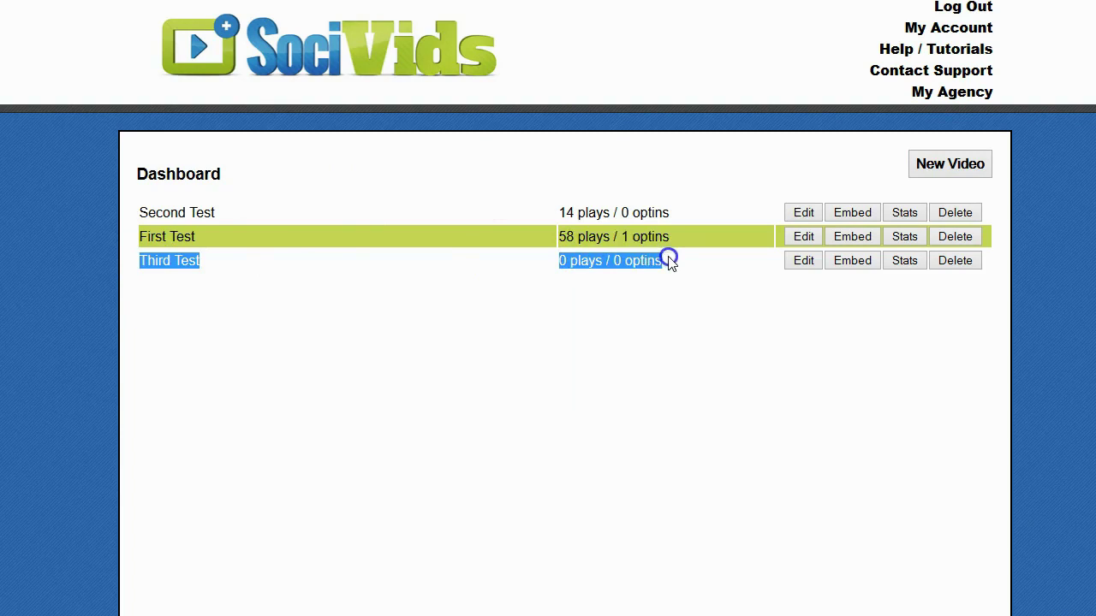
pyautogui.click(137, 260)
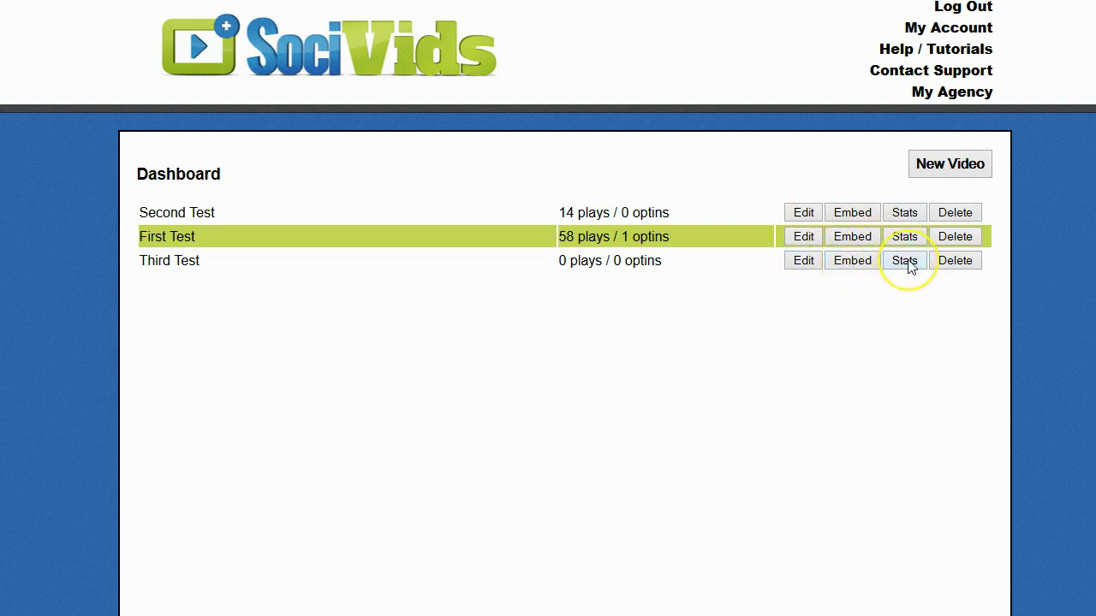
# Open the embed details of the Third Test video and select its entire embed code
pyautogui.click(956, 264)
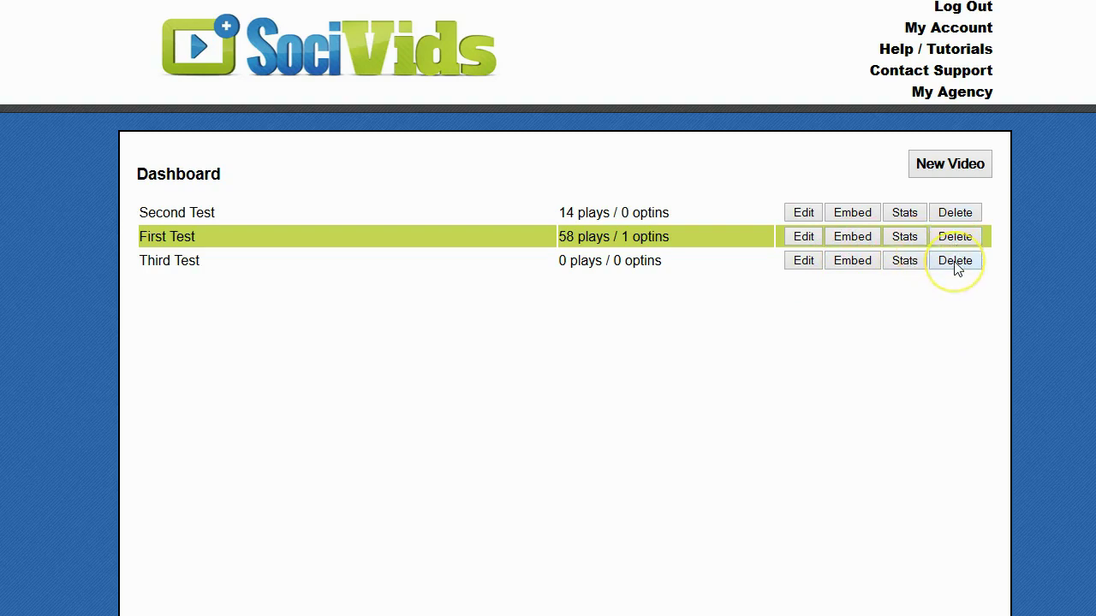
pyautogui.click(854, 264)
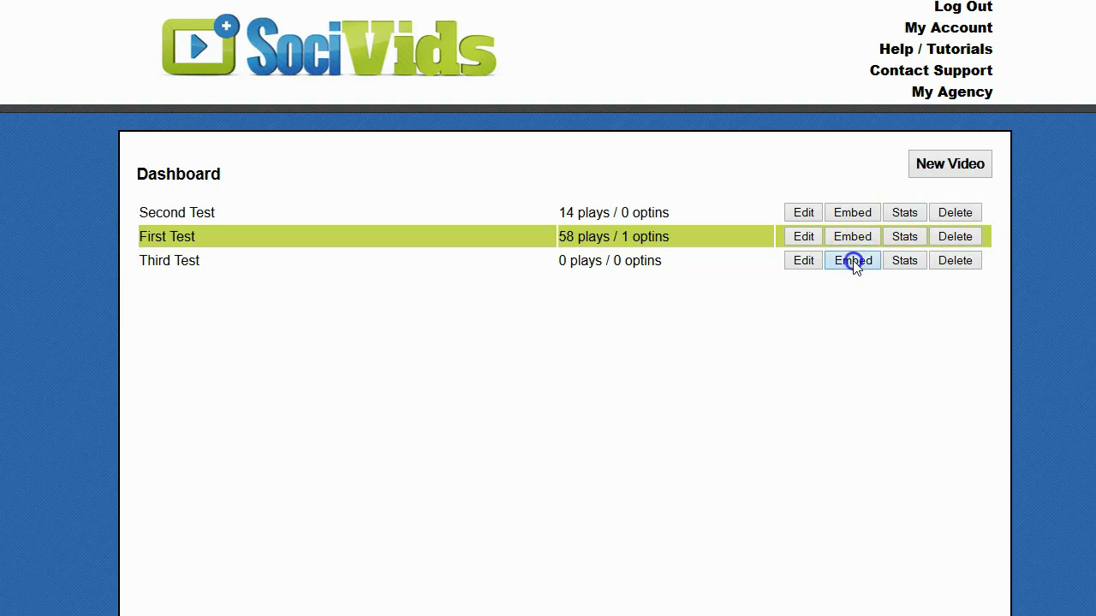
pyautogui.click(854, 262)
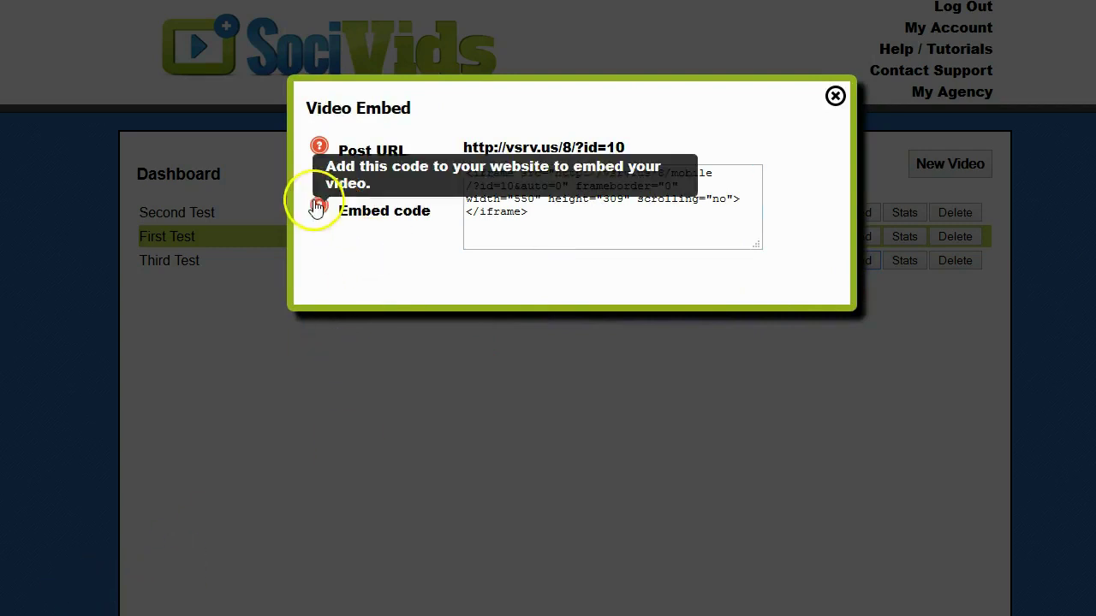
pyautogui.moveTo(597, 214); pyautogui.dragTo(454, 177)
pyautogui.rightClick(493, 175)
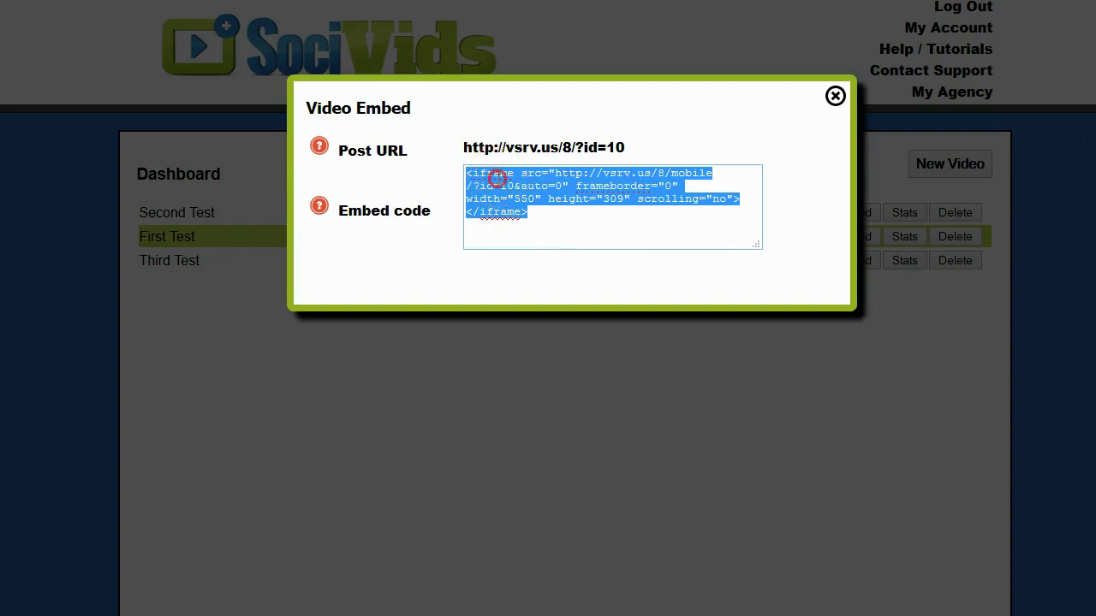
pyautogui.click(536, 293)
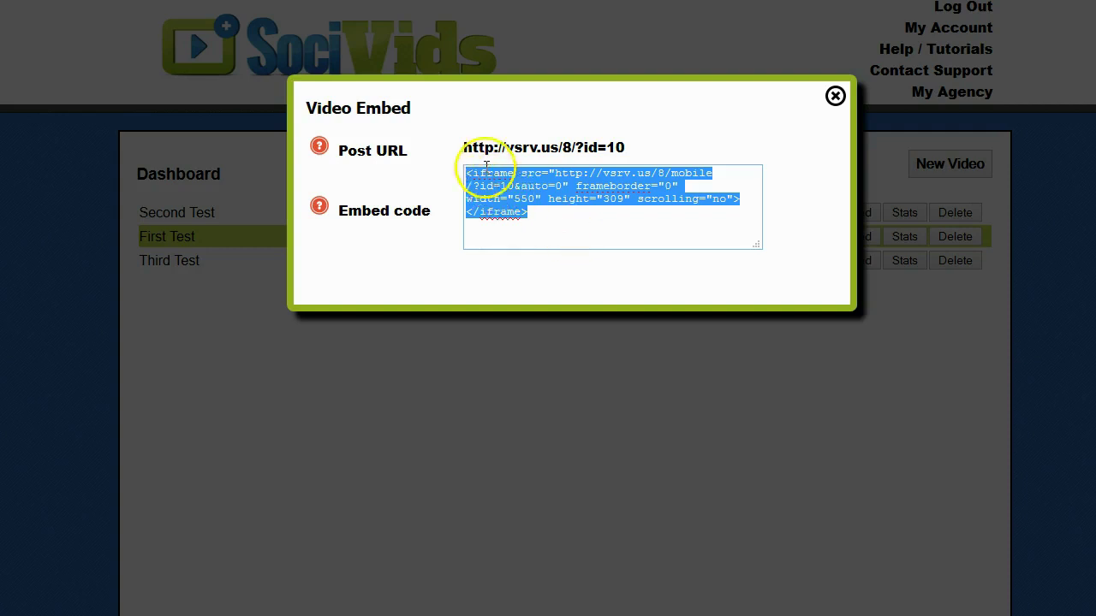
# Copy the video's Post URL from the embed details and paste it into a new status update on Facebook
pyautogui.click(445, 126)
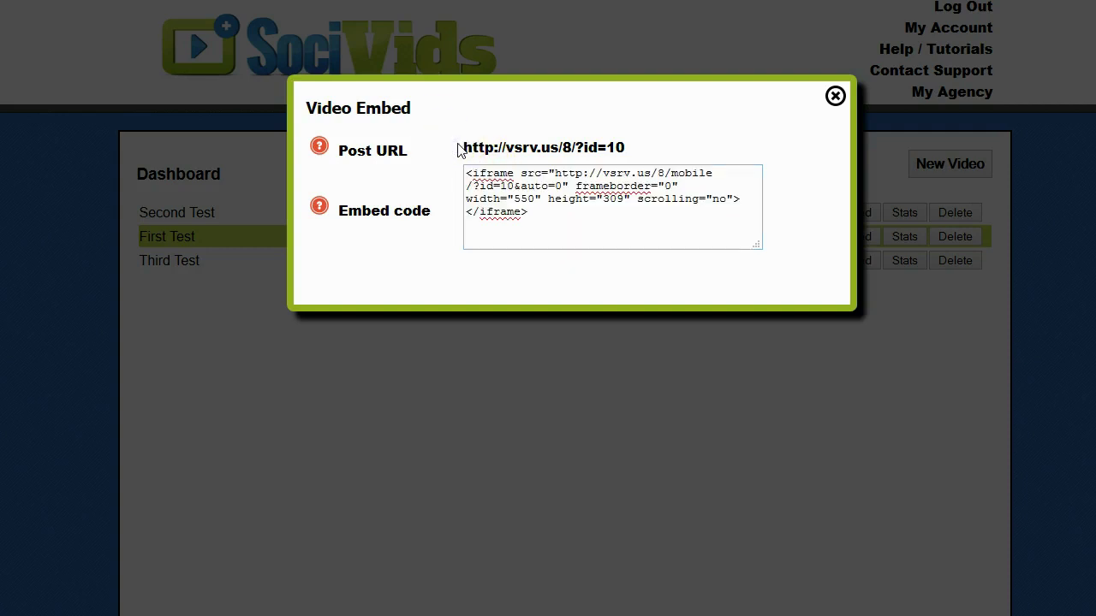
pyautogui.click(461, 147)
pyautogui.moveTo(461, 147); pyautogui.dragTo(627, 147)
pyautogui.rightClick(628, 147)
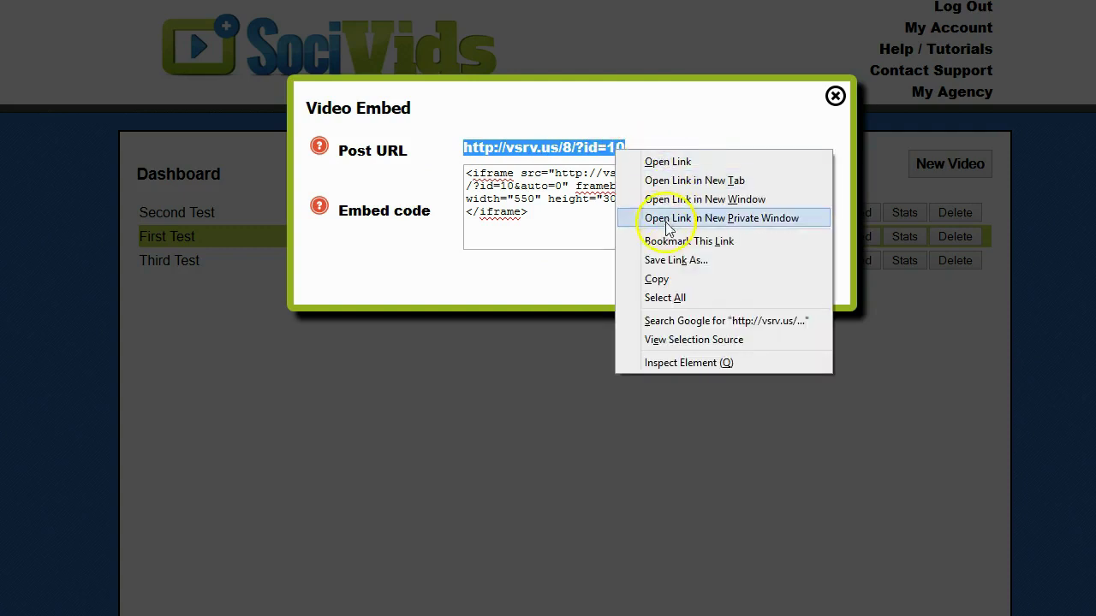
pyautogui.click(653, 281)
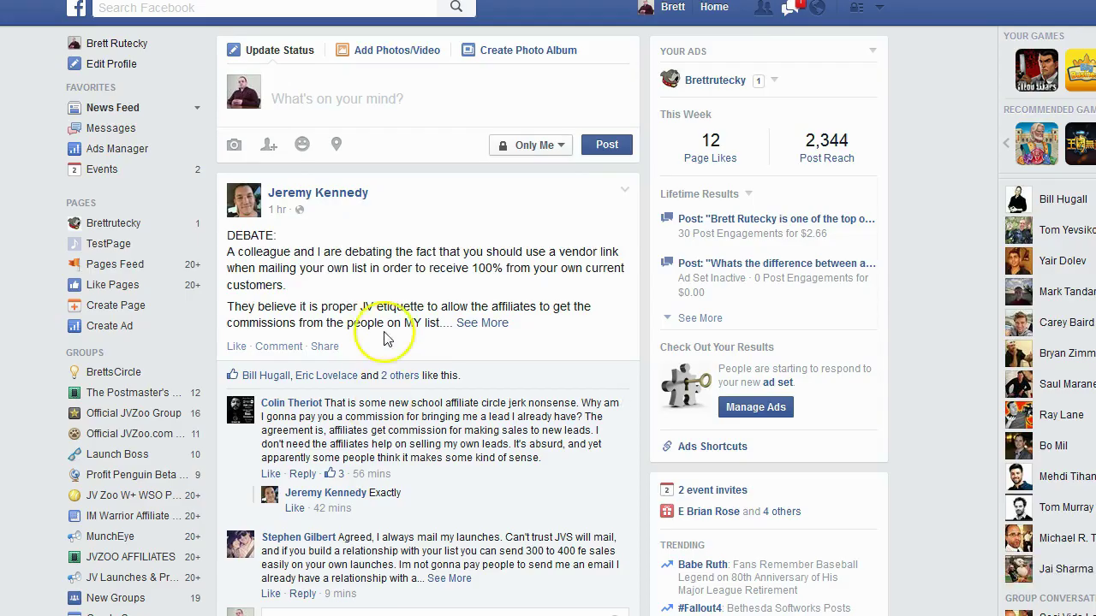
pyautogui.rightClick(306, 99)
pyautogui.click(351, 172)
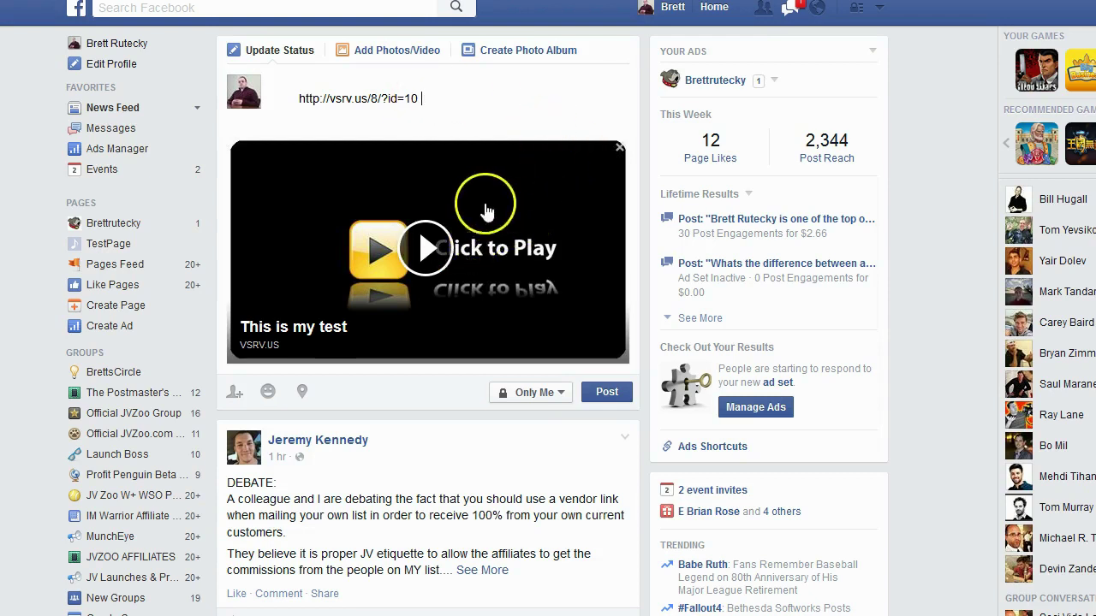
# Remove the URL text from the status update, keep the attached video preview, and publish the post
pyautogui.click(448, 104)
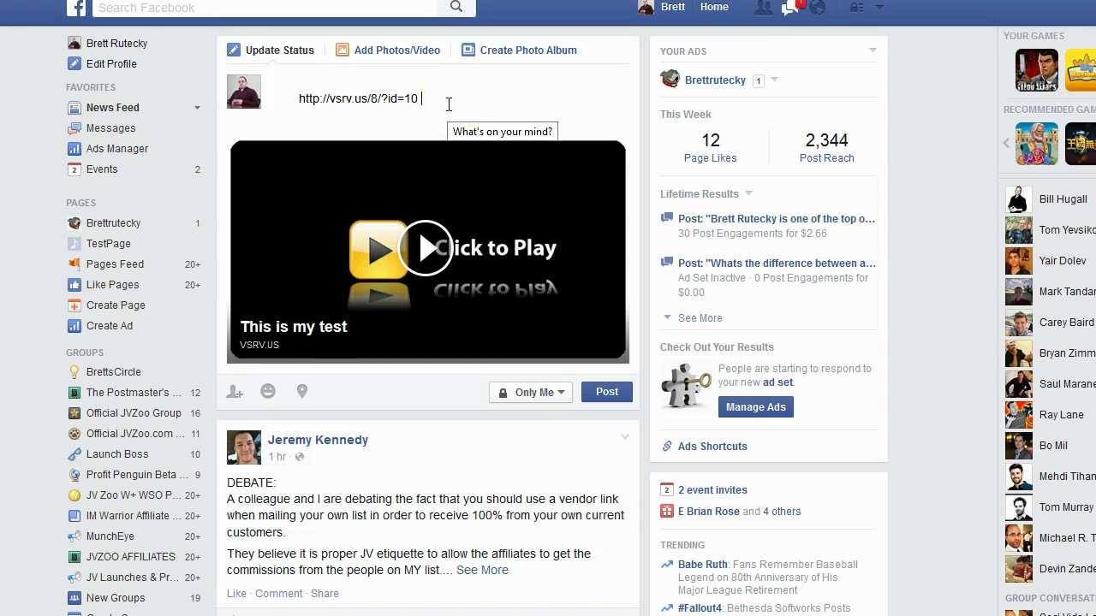
pyautogui.click(448, 104)
pyautogui.moveTo(447, 103); pyautogui.dragTo(274, 97)
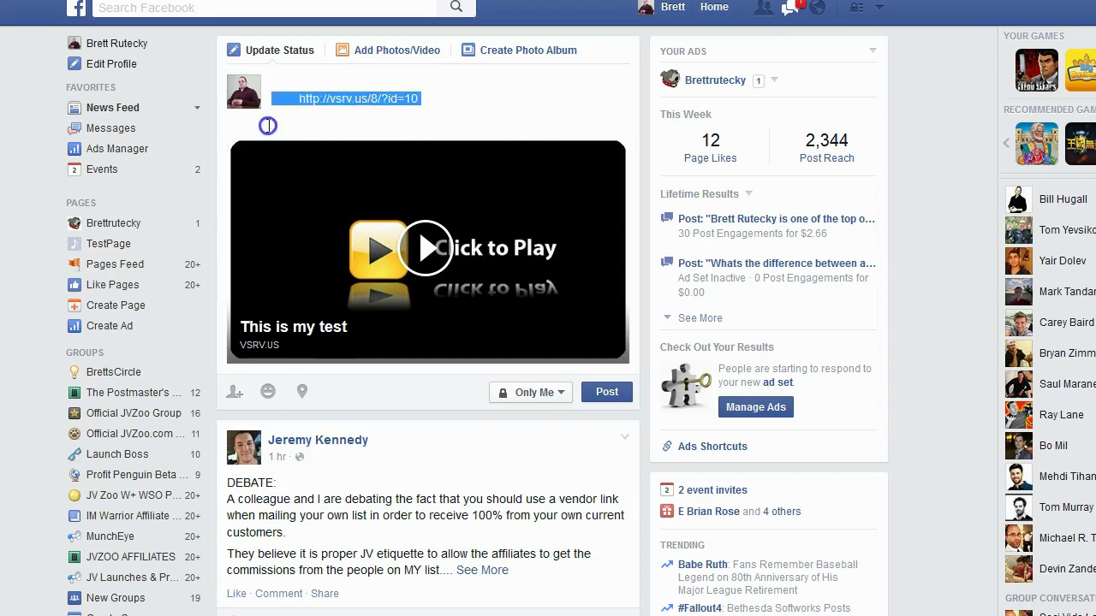
pyautogui.press('BackSpace')
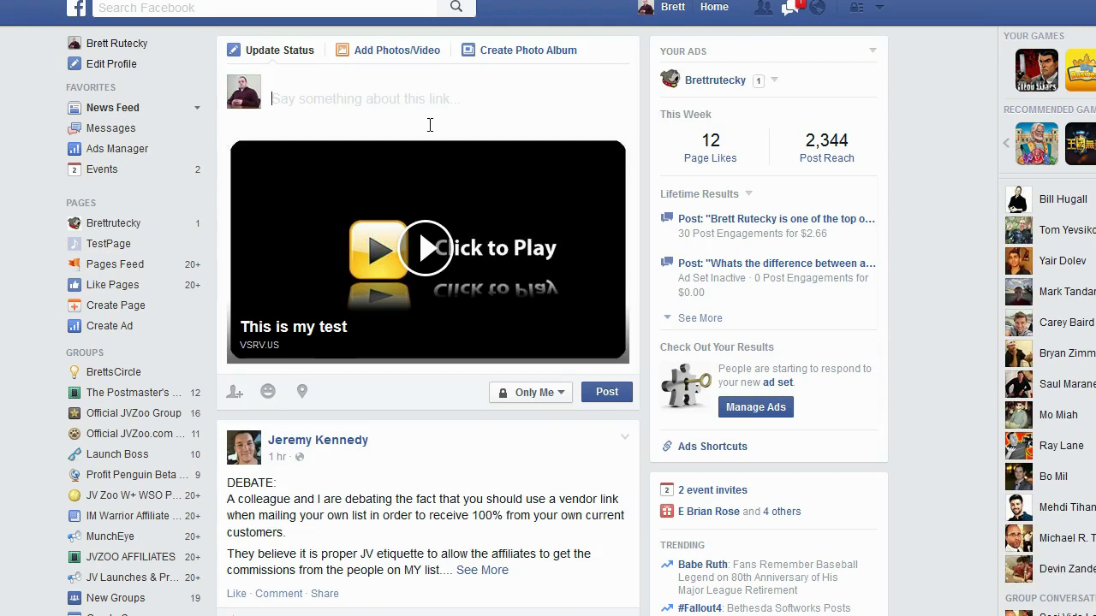
pyautogui.click(606, 392)
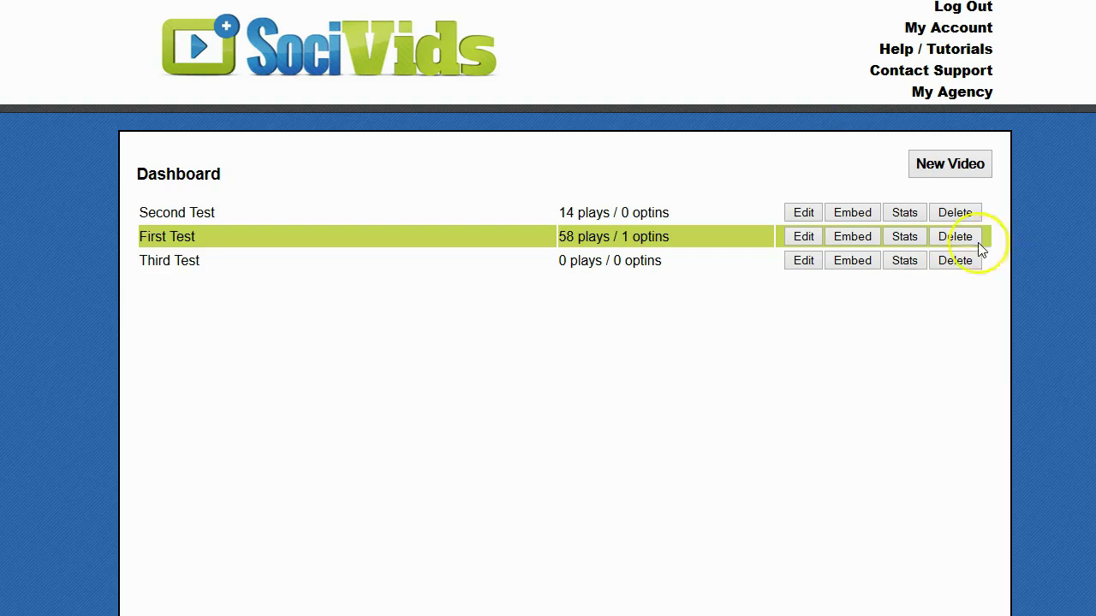
# Back in SociVids, examine the First Test video's 7 Day Performance chart of plays and optin signups, and close it
pyautogui.click(911, 238)
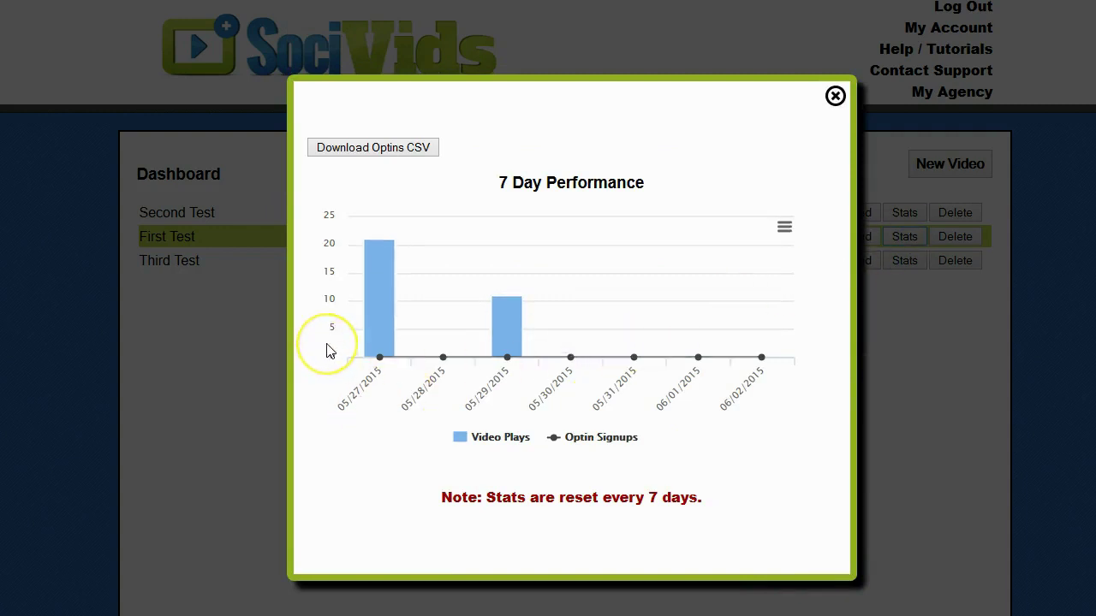
pyautogui.moveTo(379, 313)
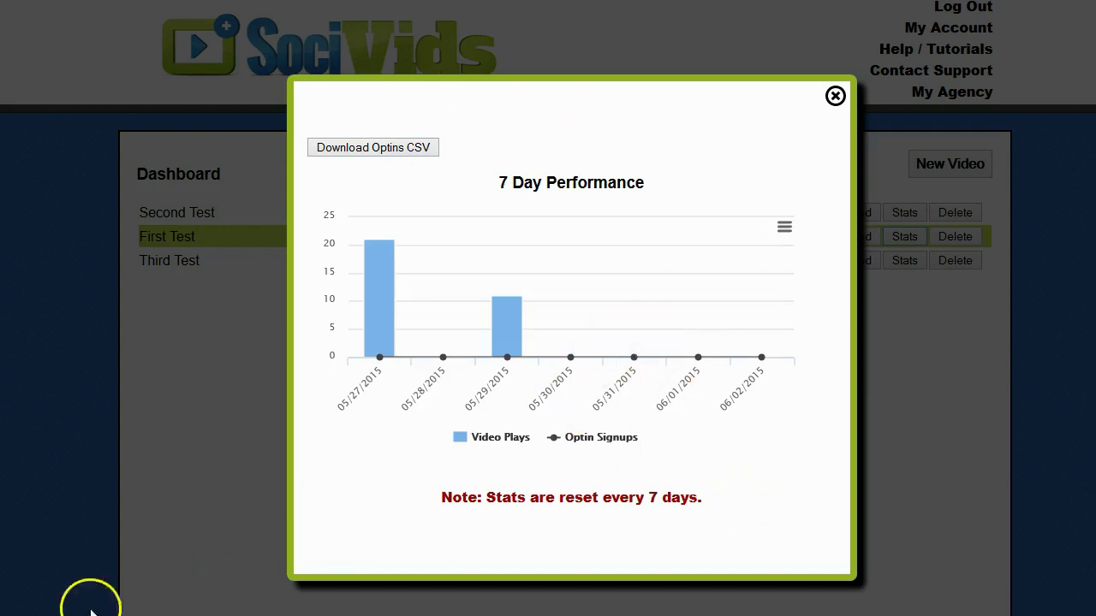
pyautogui.click(834, 97)
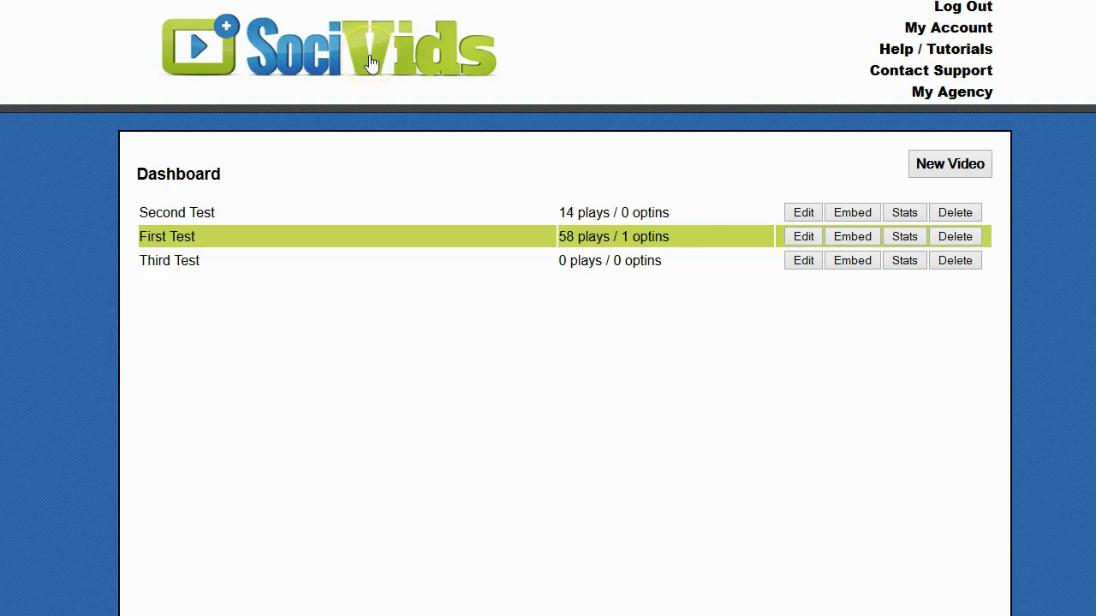
# Open the Contact Support link from the dashboard
pyautogui.click(940, 75)
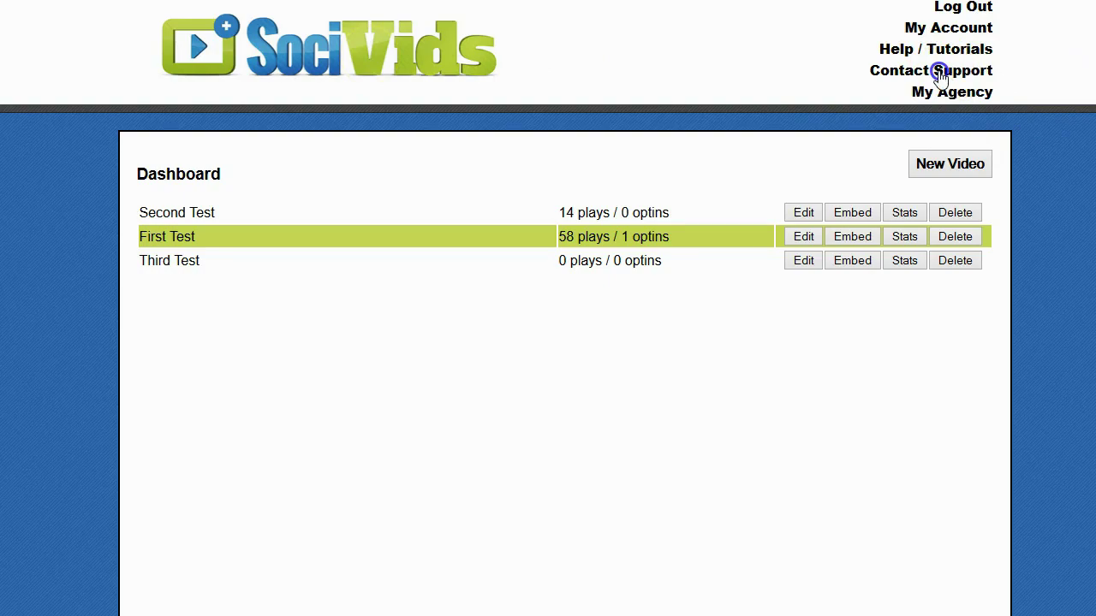